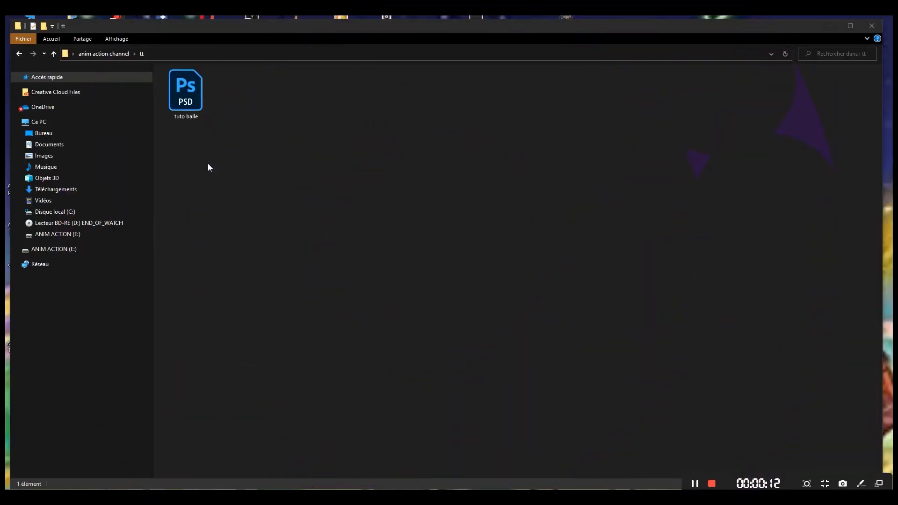
Open the tuto balle PSD file and check its group and its BALLE and background layers by toggling visibility.
double_click(190, 89)
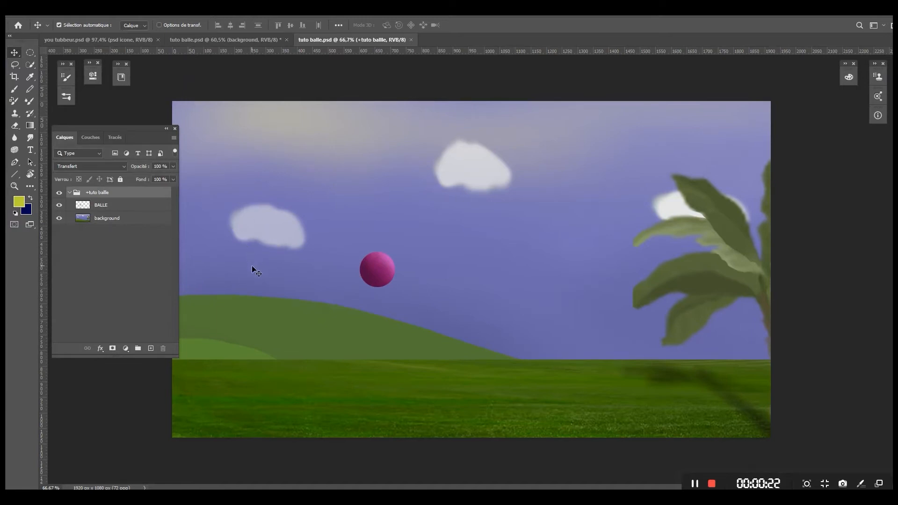
left_click(70, 192)
left_click(70, 192)
left_click(101, 219)
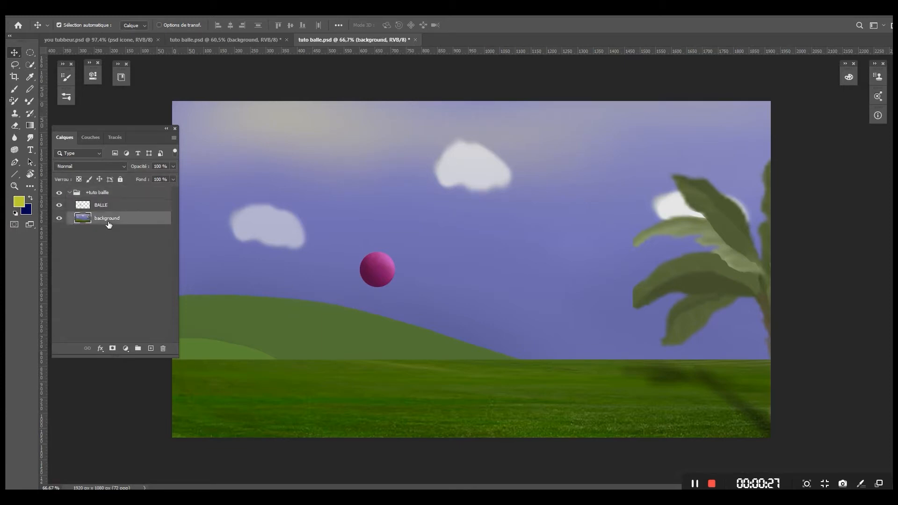
left_click(64, 222)
left_click(64, 222)
left_click(72, 206)
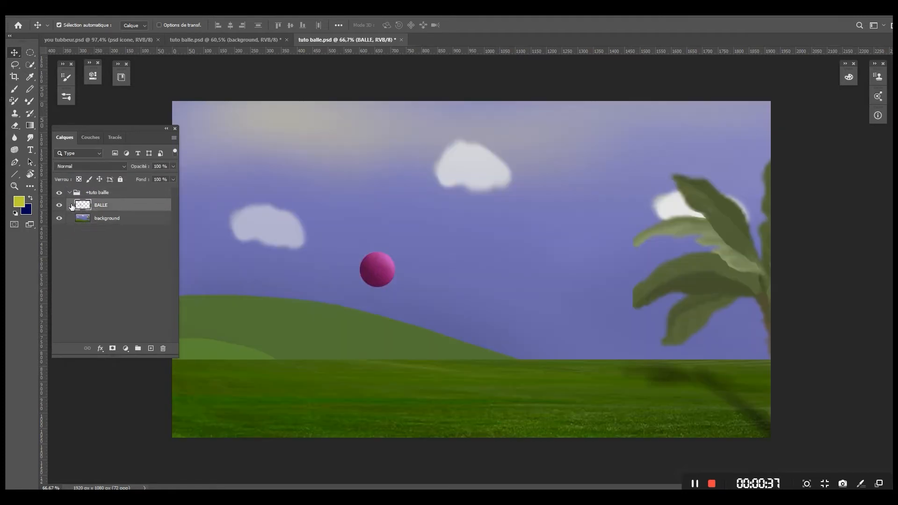
left_click(59, 206)
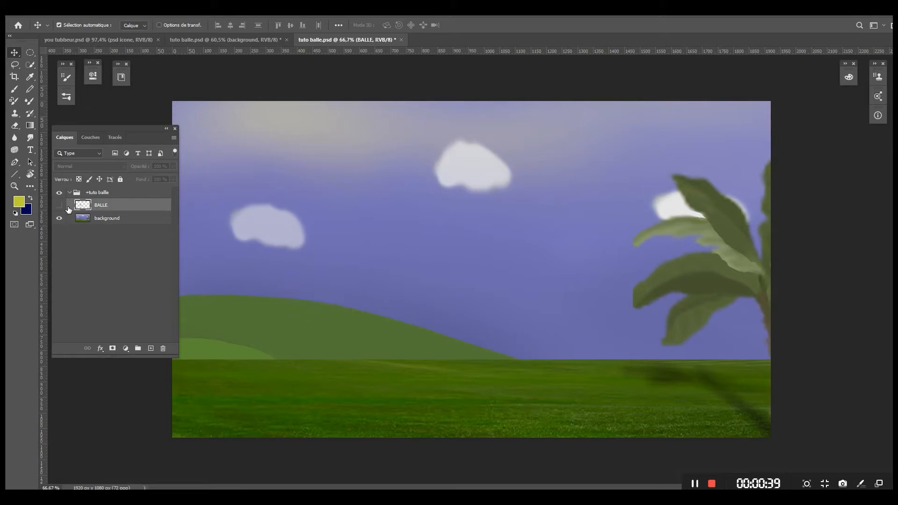
left_click(59, 205)
left_click(63, 206)
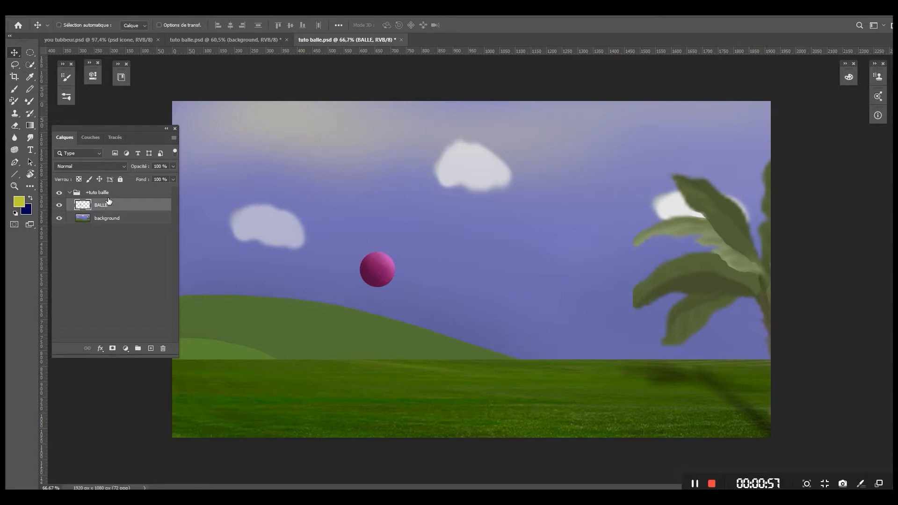
Duplicate the BALLE layer, hide the upper copy and select the lower one.
key("ctrl+j")
left_click(65, 220)
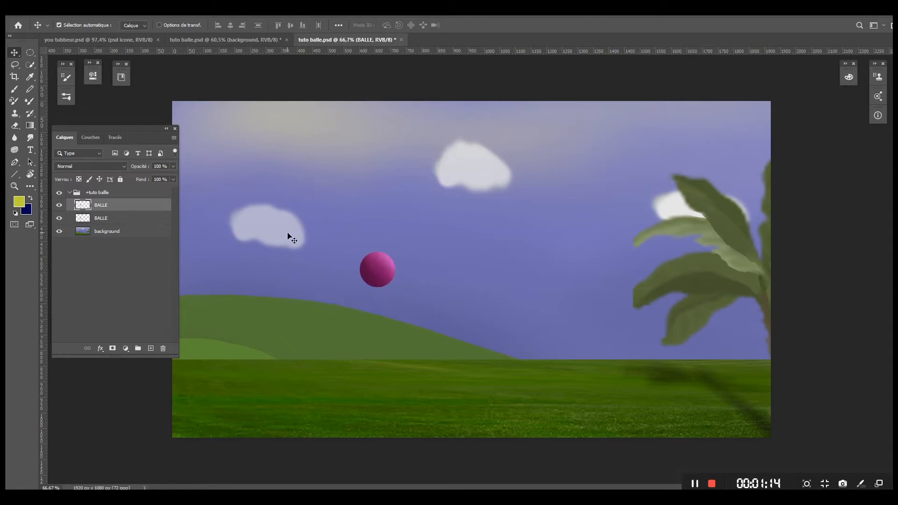
left_click(60, 206)
left_click(100, 220)
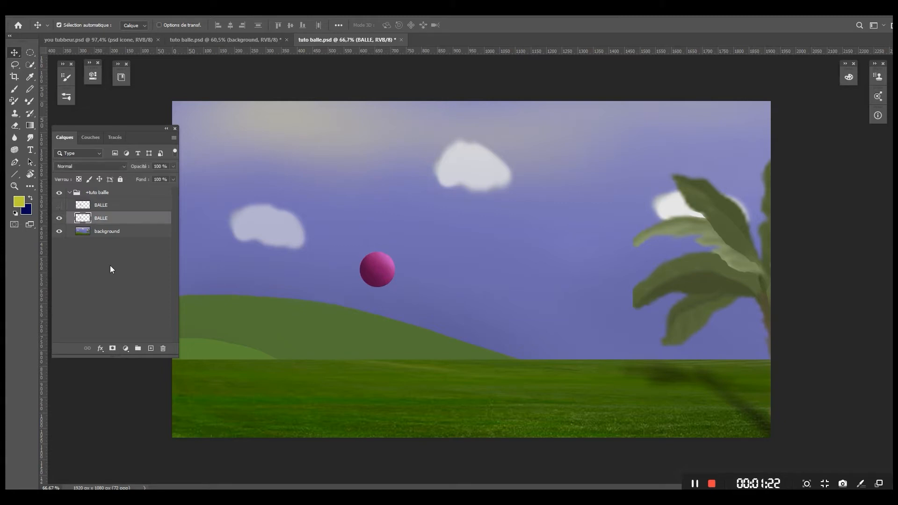
Create a layer group named "cycle balle" and move the visible BALLE layer into it.
left_click(137, 348)
double_click(107, 220)
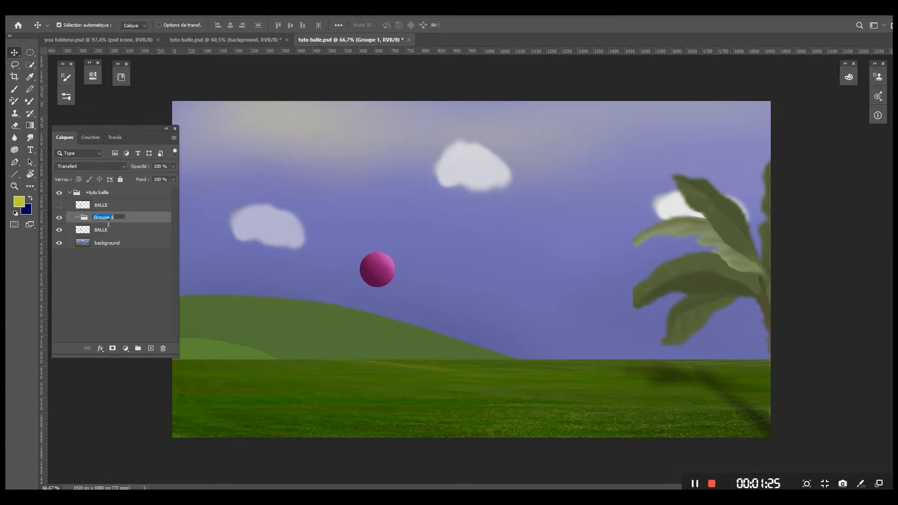
type("cycle balle")
key("Return")
left_click(100, 235)
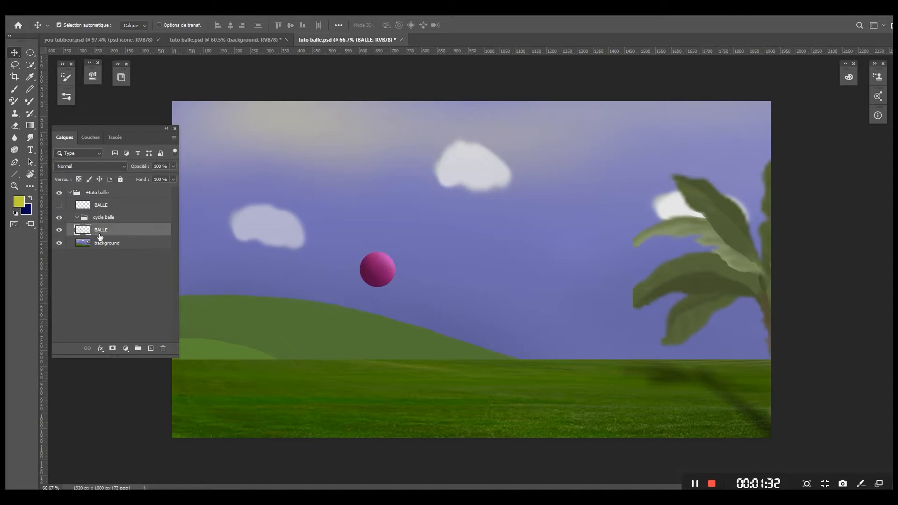
left_click_drag(100, 236, 99, 223)
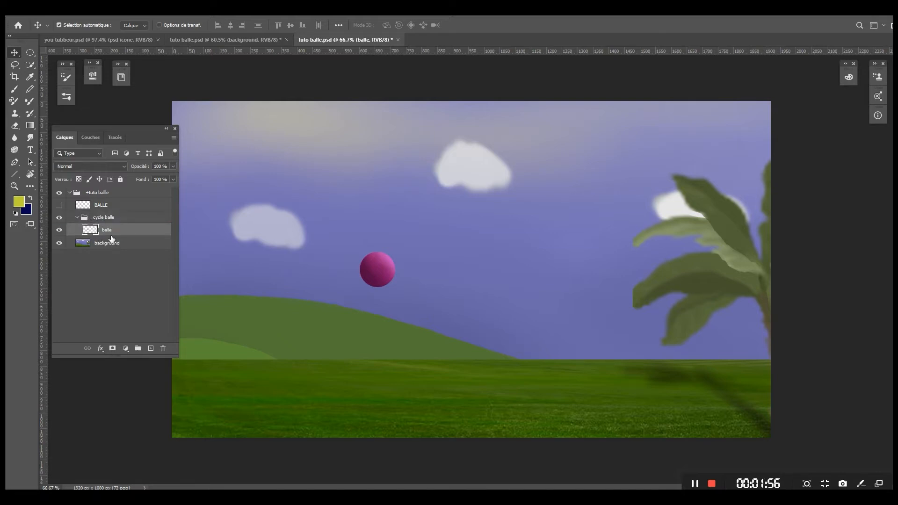
Rename the grouped ball layer as 1 and place 13 overlapping copies of it in a vertical column down to the grass.
double_click(107, 230)
key("Return")
left_click_drag(379, 268, 383, 395)
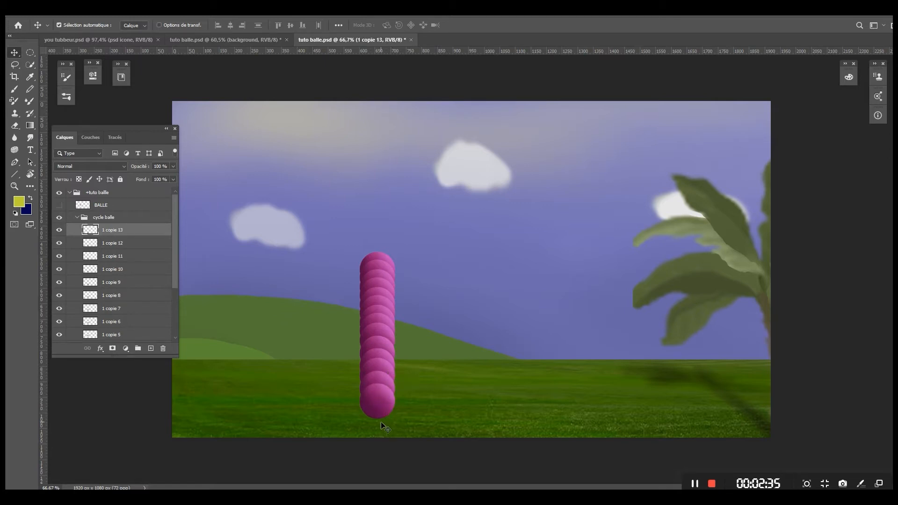
scroll(107, 290, "down", 3)
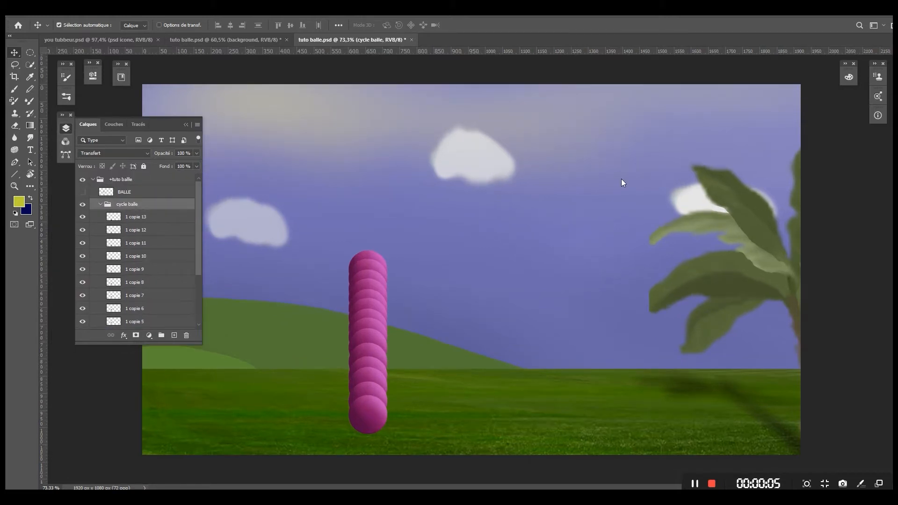
Switch to Character Animator, import the tuto balle PSD as a puppet and create a scene from it.
key("alt+Tab")
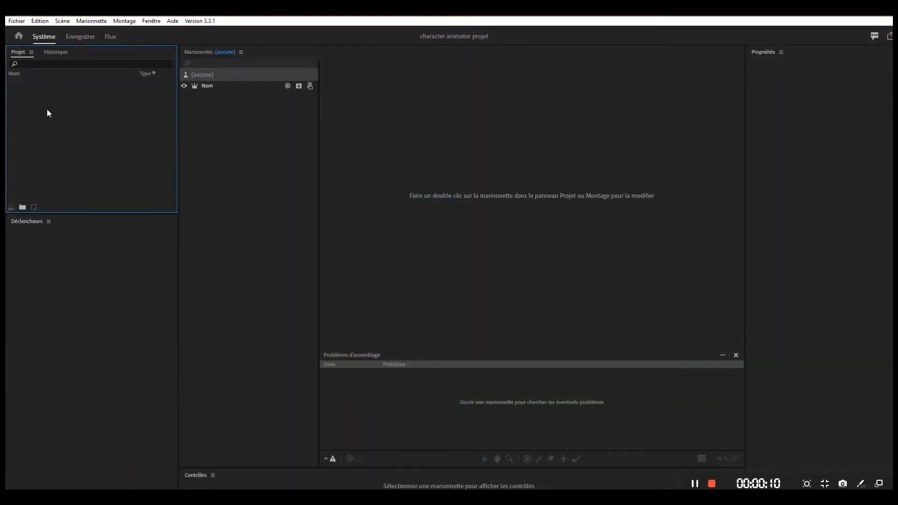
double_click(89, 121)
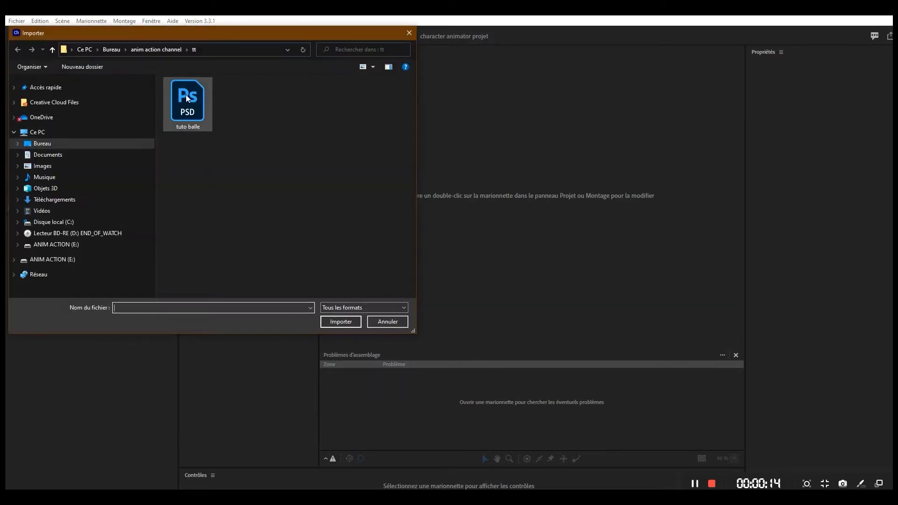
left_click(186, 98)
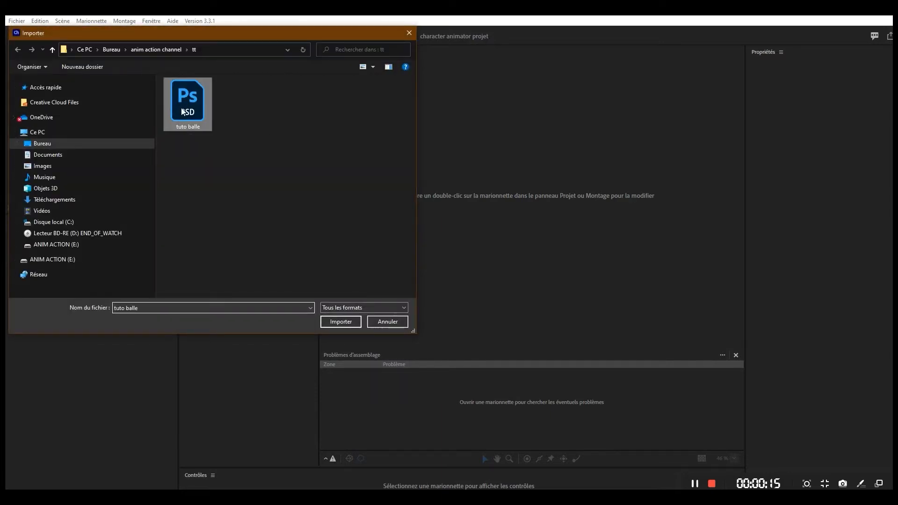
left_click(341, 322)
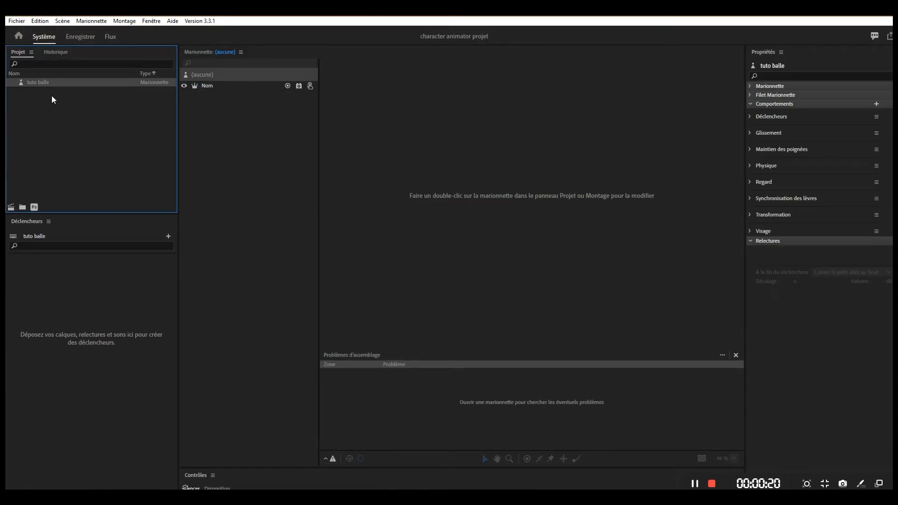
left_click(12, 209)
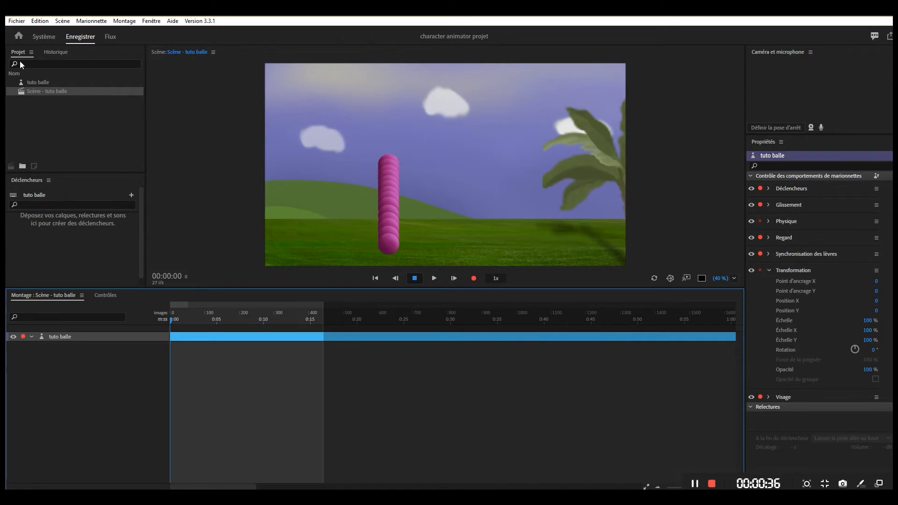
Return to the puppet's rigging workspace and add the "Parcourir les calques" behavior to the cycle balle group.
left_click(50, 37)
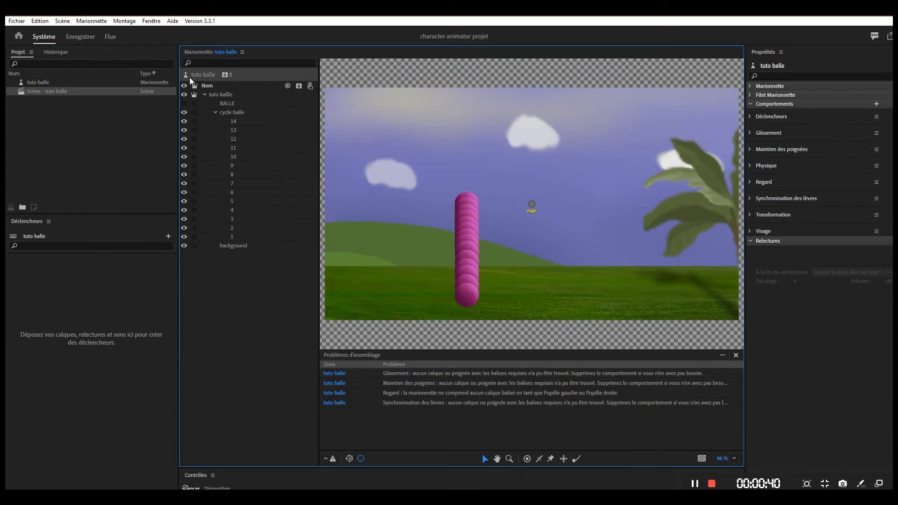
left_click(217, 113)
left_click(216, 112)
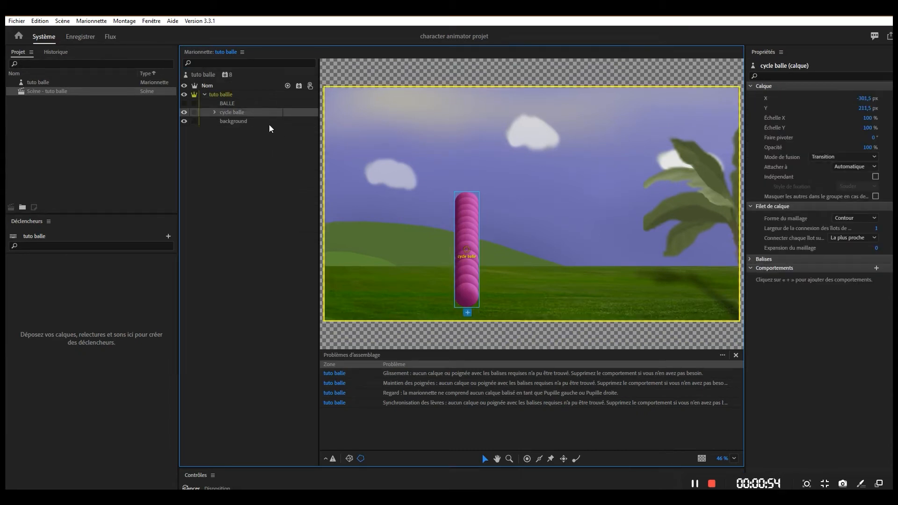
left_click(877, 268)
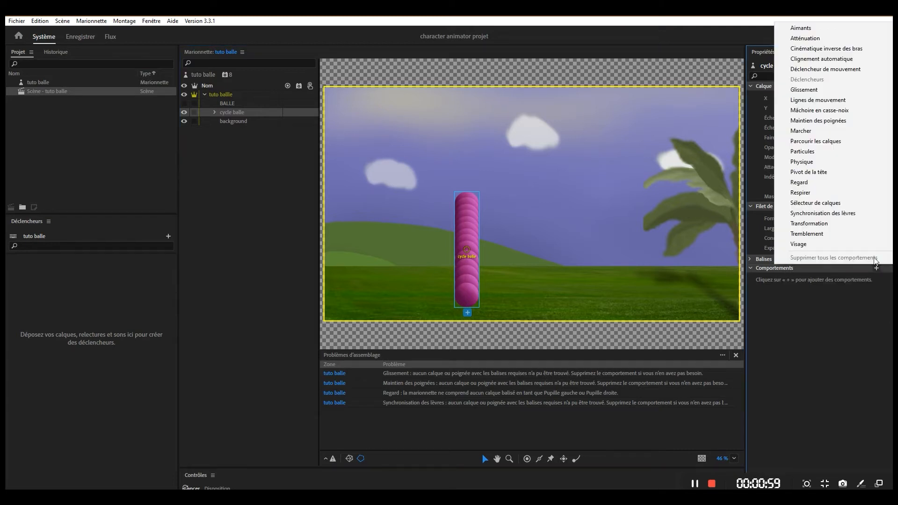
left_click(834, 142)
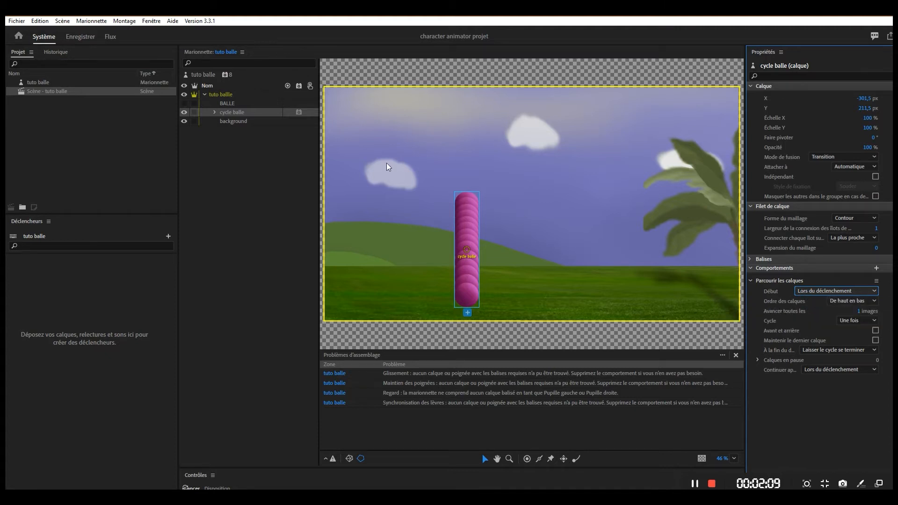
Expand the cycle balle group and set its behavior's layer order to "De bas en haut".
left_click(214, 112)
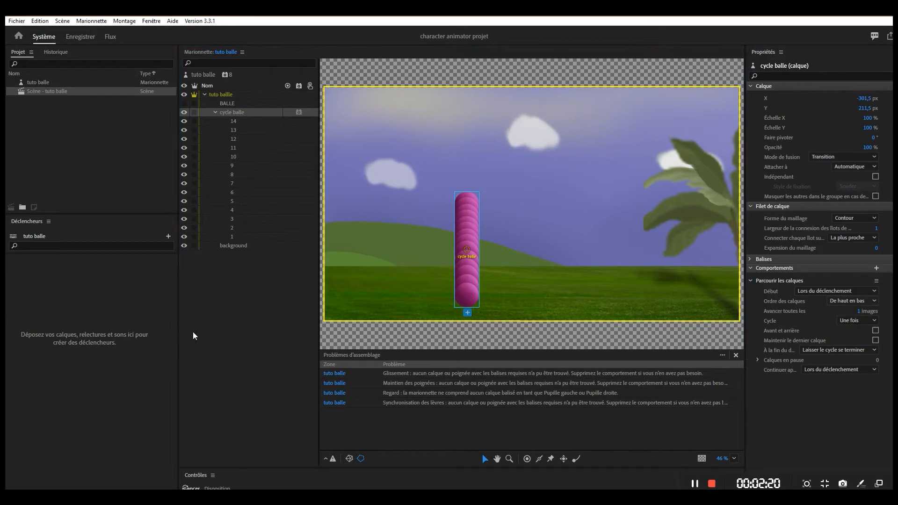
left_click(193, 332)
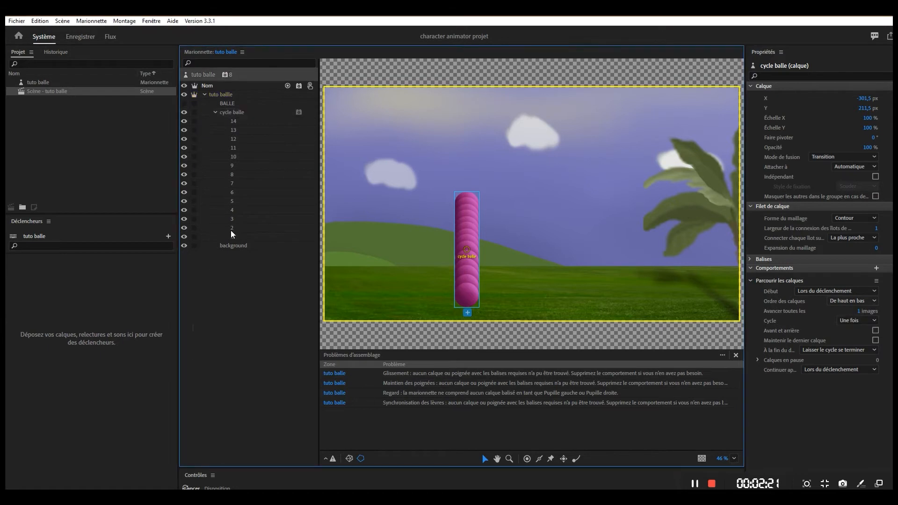
left_click(235, 113)
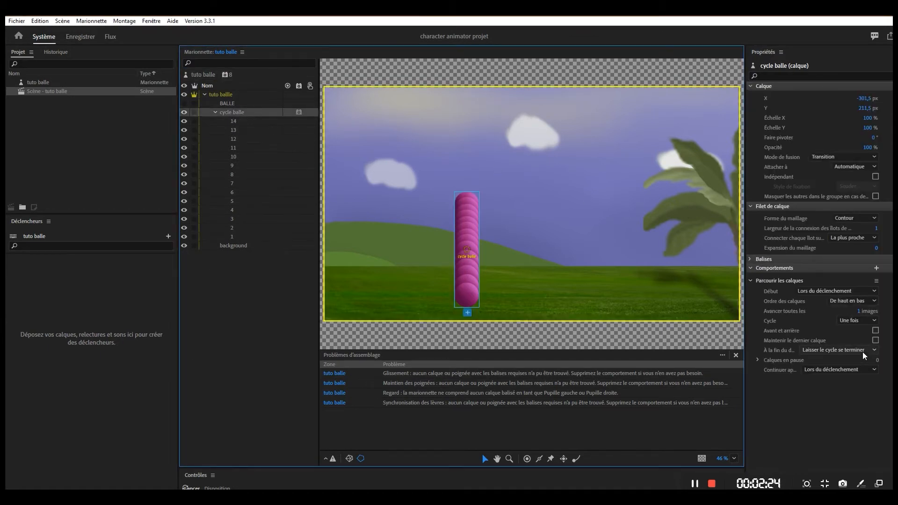
left_click(869, 321)
left_click(871, 303)
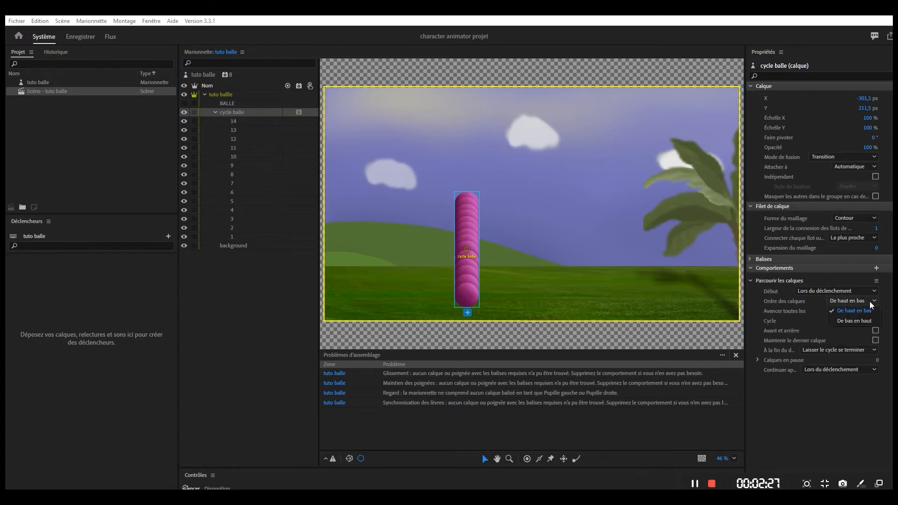
left_click(858, 323)
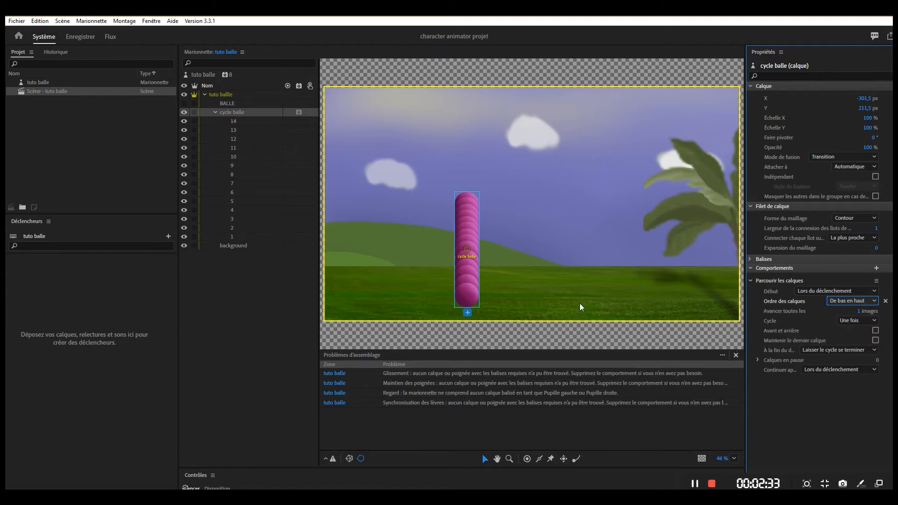
Set the cycle balle behavior's cycle to "En continu" and enable "Avant et arrière".
left_click(235, 237)
left_click(238, 227)
left_click(240, 210)
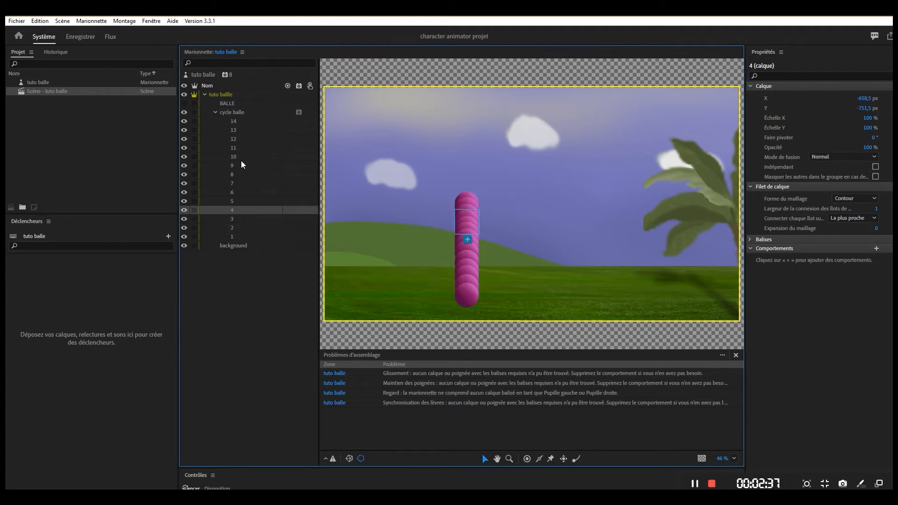
left_click(244, 104)
left_click(243, 112)
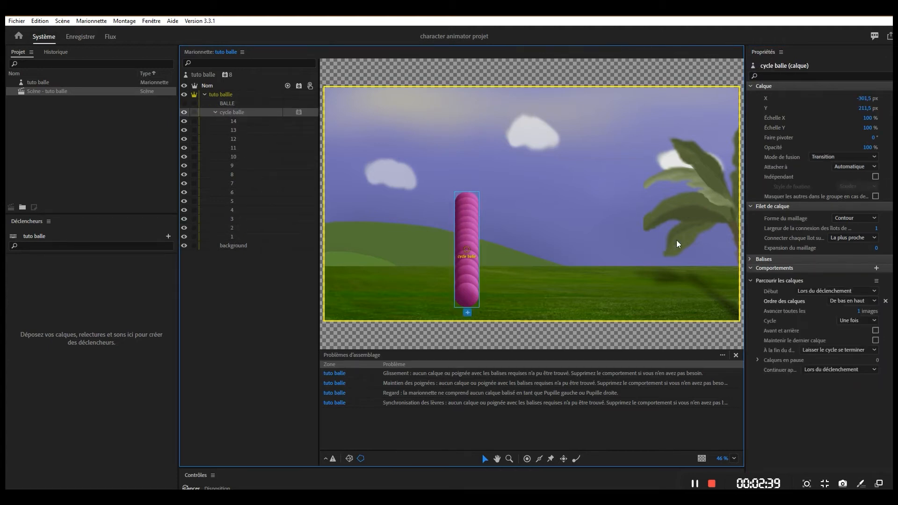
left_click(852, 323)
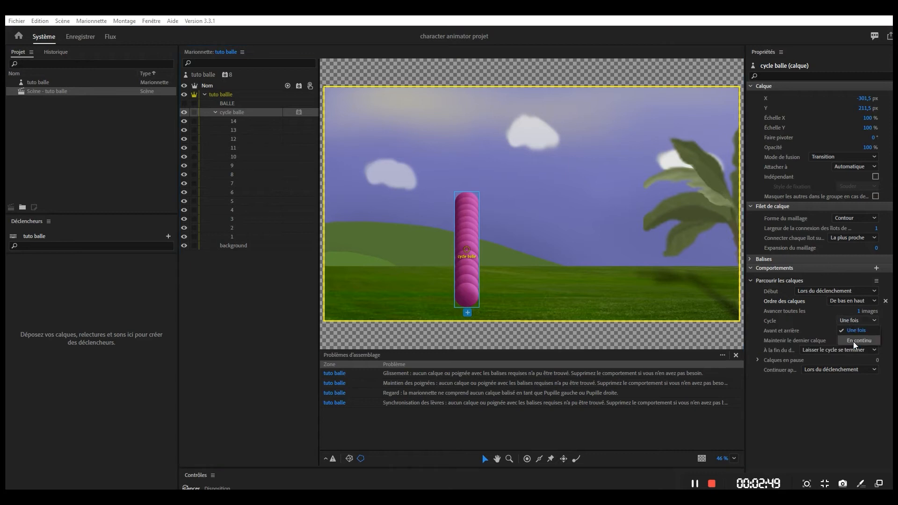
left_click(853, 343)
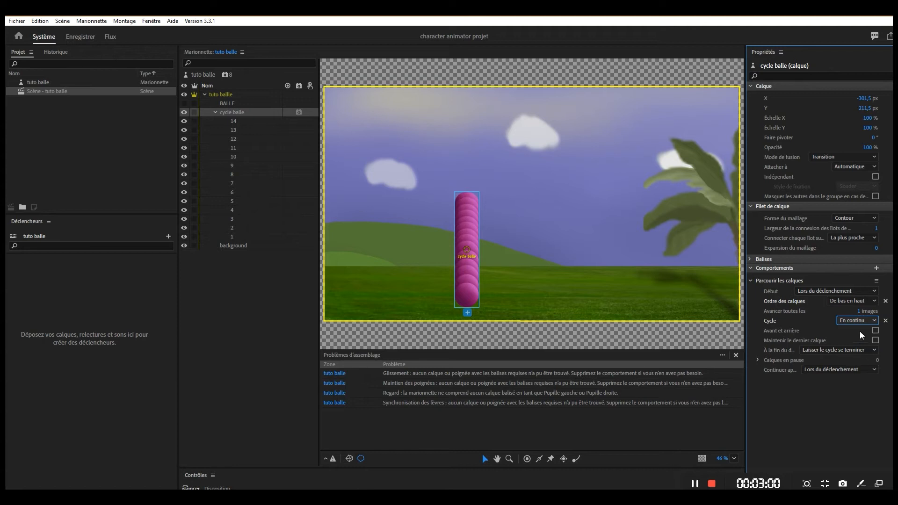
left_click(875, 330)
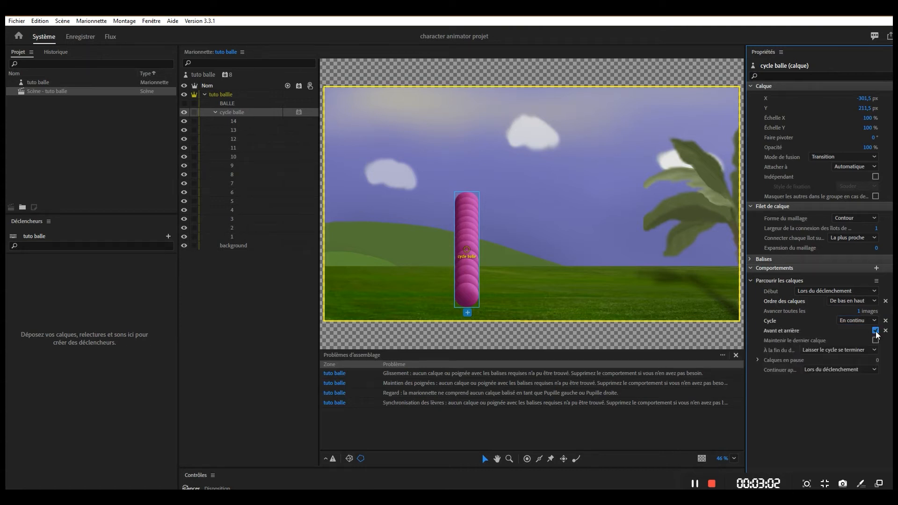
Create a trigger from the cycle balle group and assign it to the A key.
left_click(237, 116)
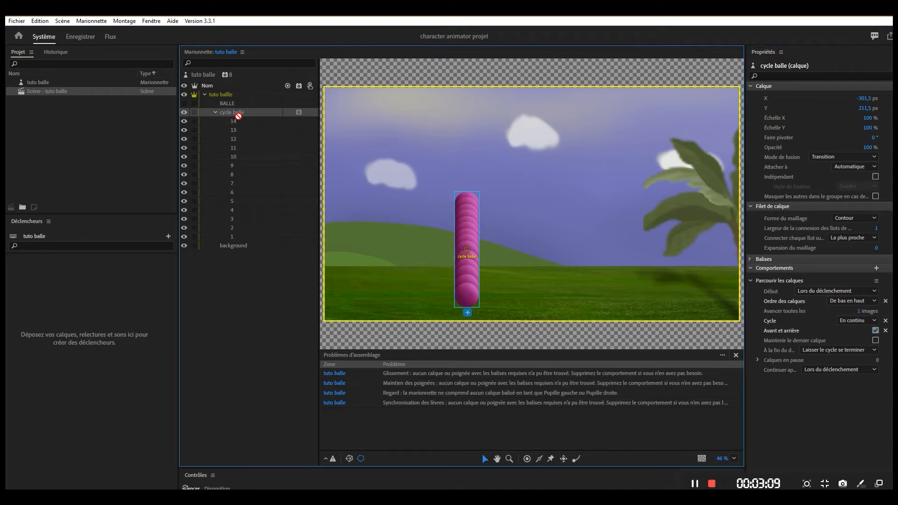
left_click_drag(145, 214, 55, 277)
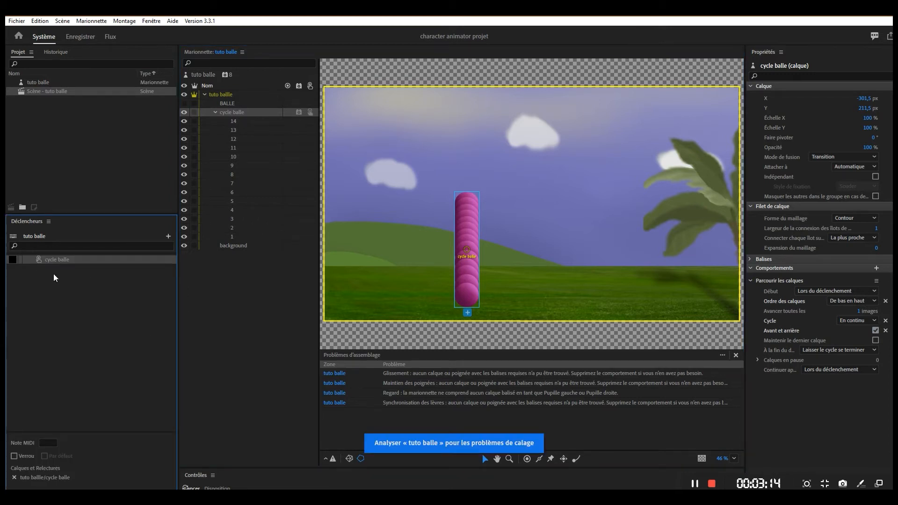
left_click(13, 260)
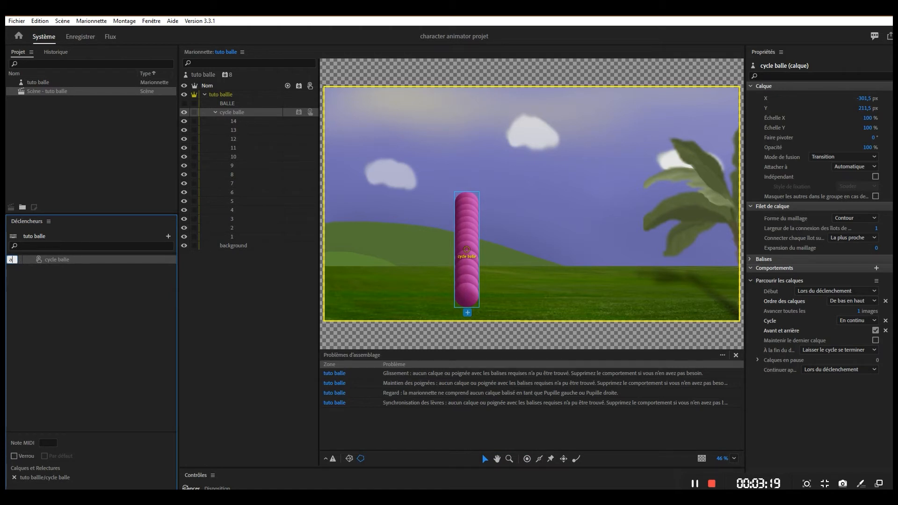
left_click(59, 301)
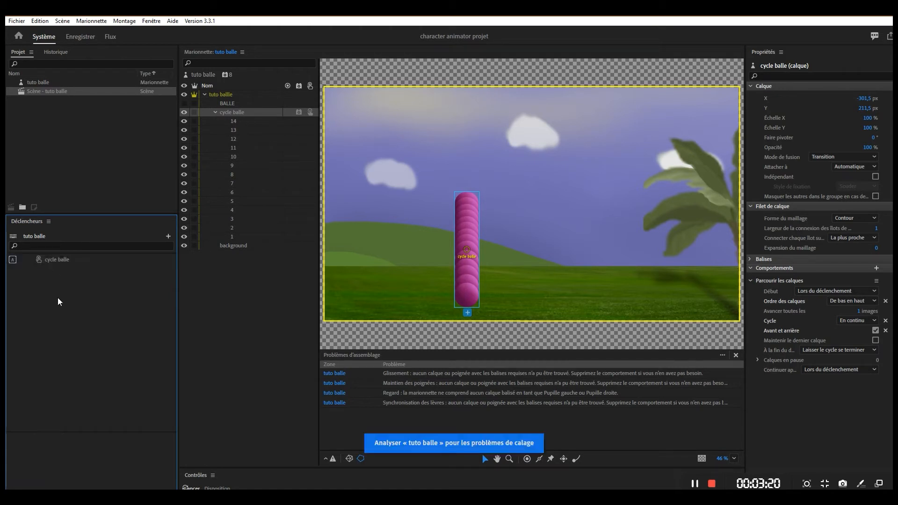
Enable Verrou for the cycle balle trigger and open the Enregistrer workspace to test the bounce.
left_click(55, 258)
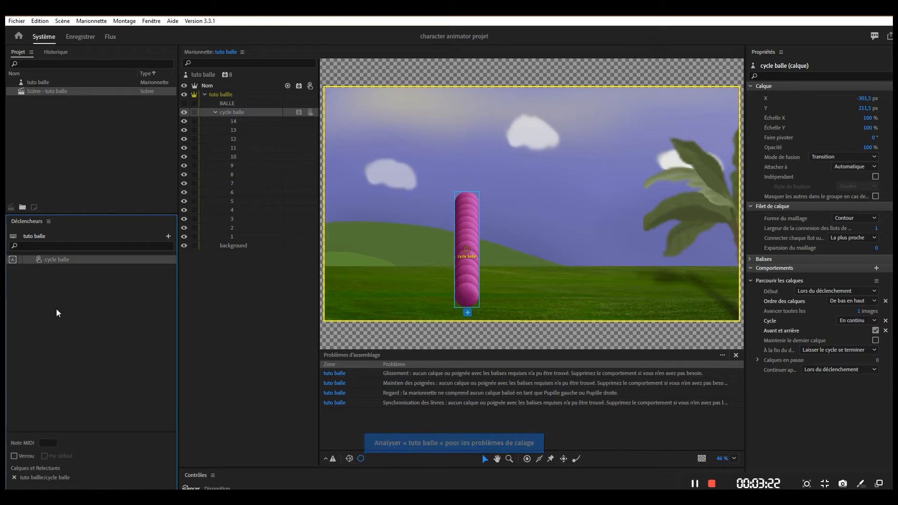
left_click(17, 457)
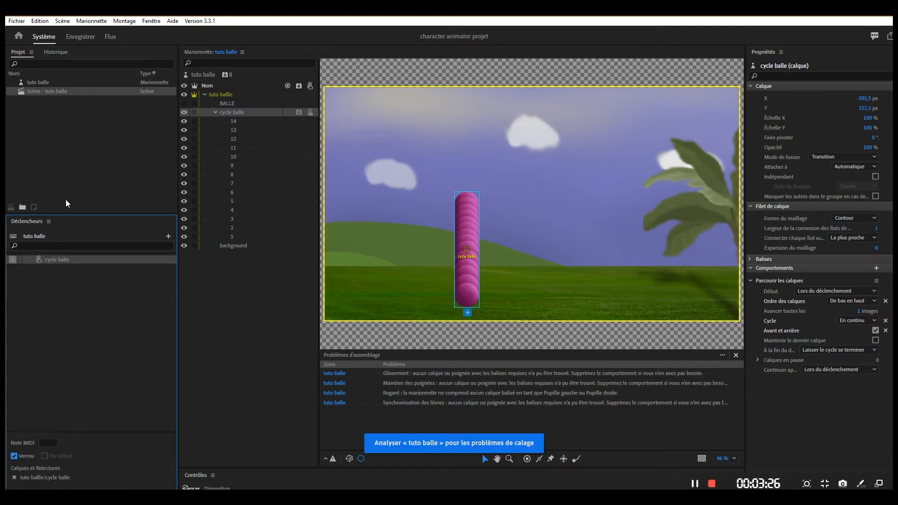
left_click(79, 37)
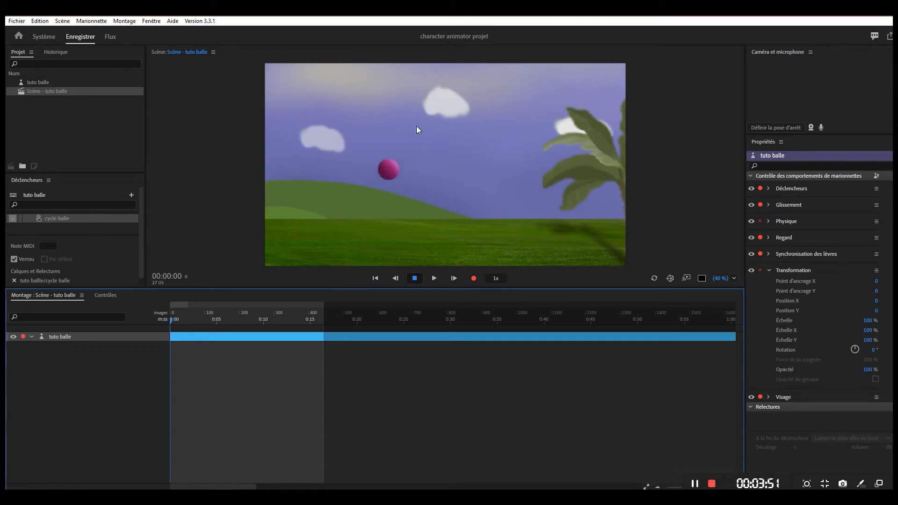
Return to tuto balle.psd in Photoshop and delete layers 14 to 2 from the cycle balle group.
left_click(32, 83)
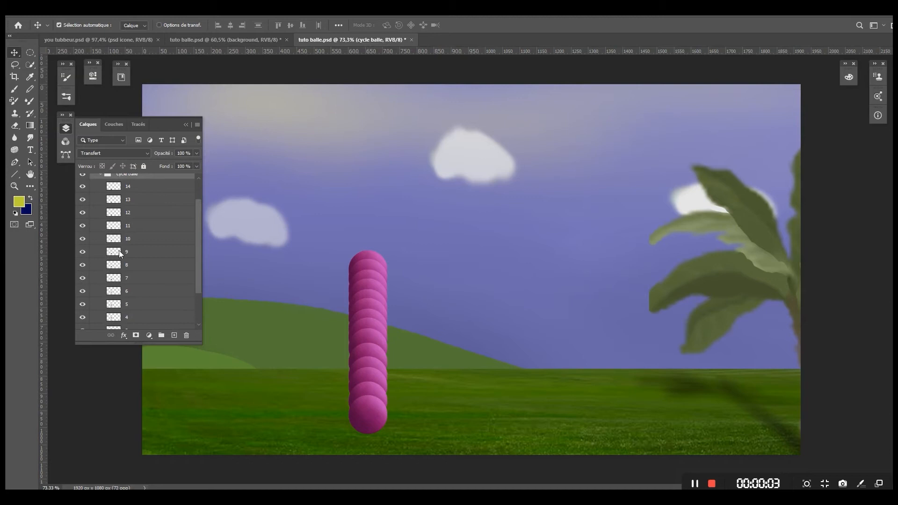
scroll(121, 255, "up", 1)
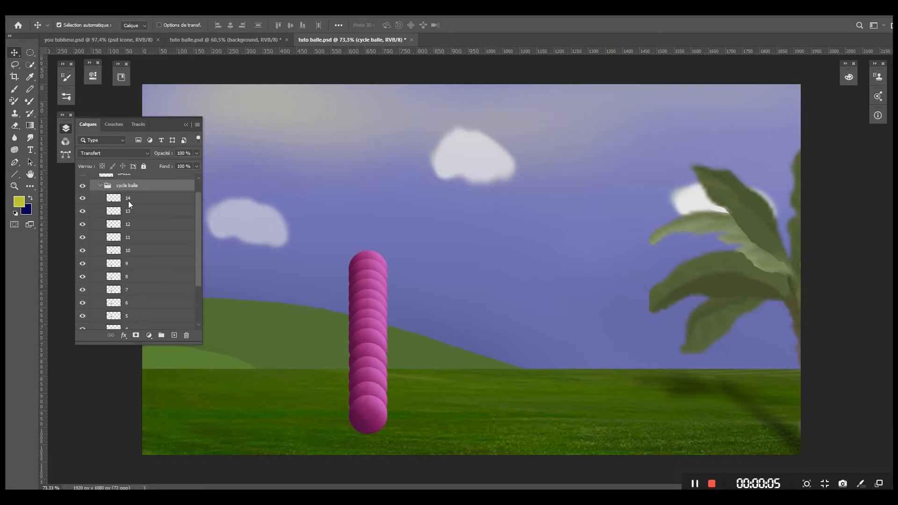
left_click(152, 204)
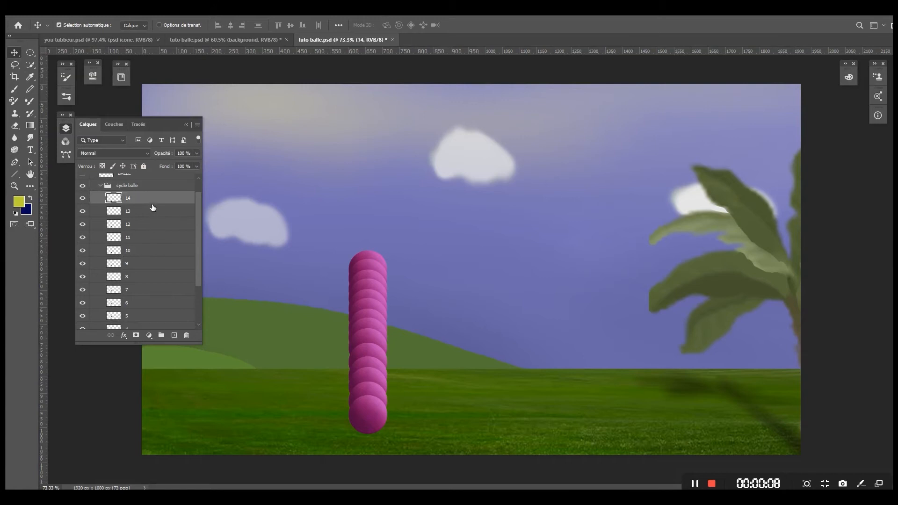
scroll(146, 309, "down", 2)
scroll(146, 317, "down", 1)
left_click(144, 300, "shift")
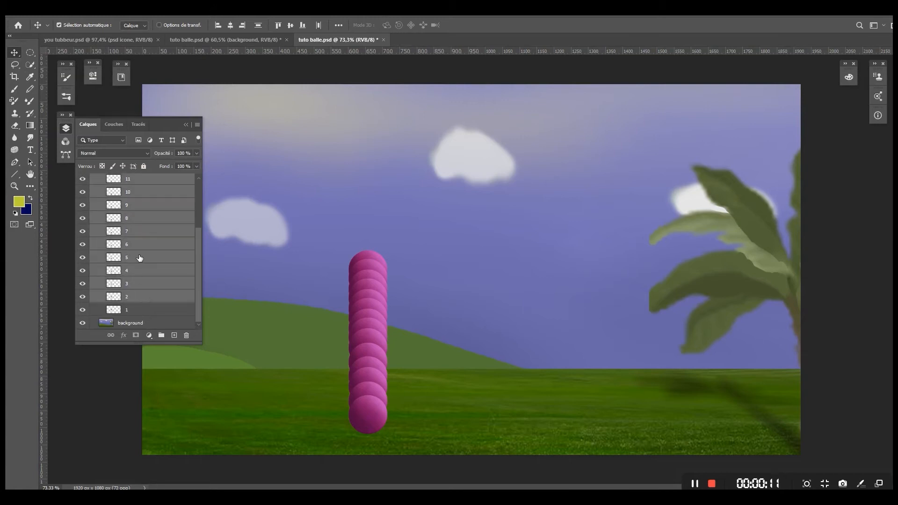
key("Delete")
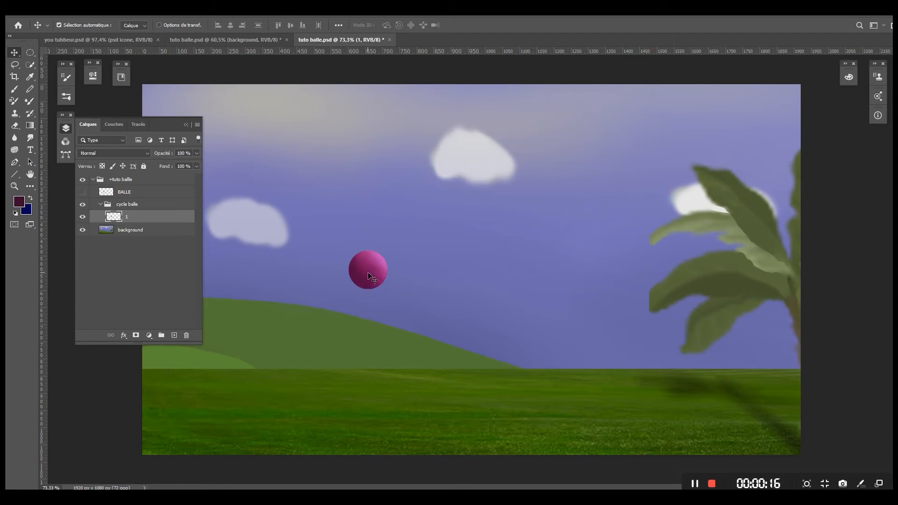
Duplicate ball layer 1 five times in a descending column and stretch the lowest copy to about 93% width and 116% height.
left_click_drag(367, 274, 366, 274)
left_click_drag(368, 267, 367, 305)
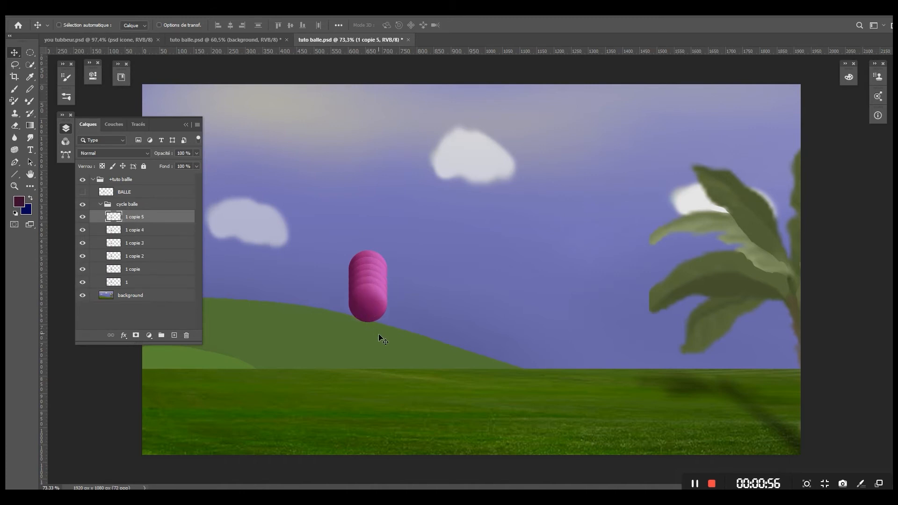
key("ctrl+t")
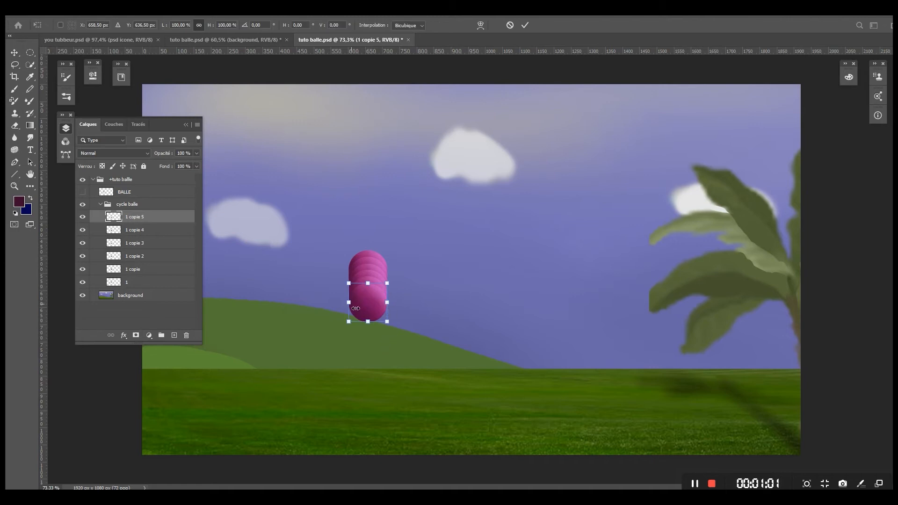
left_click_drag(356, 308, 387, 310)
left_click_drag(387, 311, 368, 318)
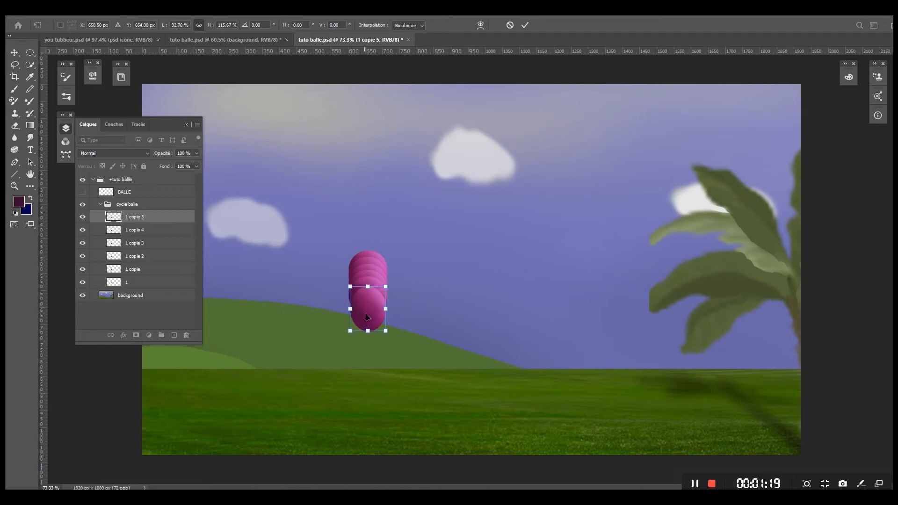
key("Return")
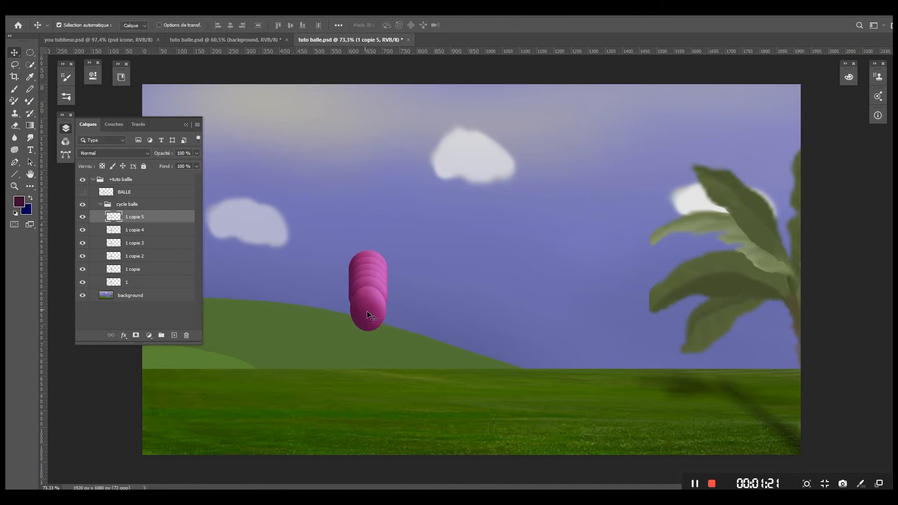
Add further copies of the stretched ball down the column, making them progressively narrower and taller toward the ground.
left_click_drag(368, 310, 369, 324)
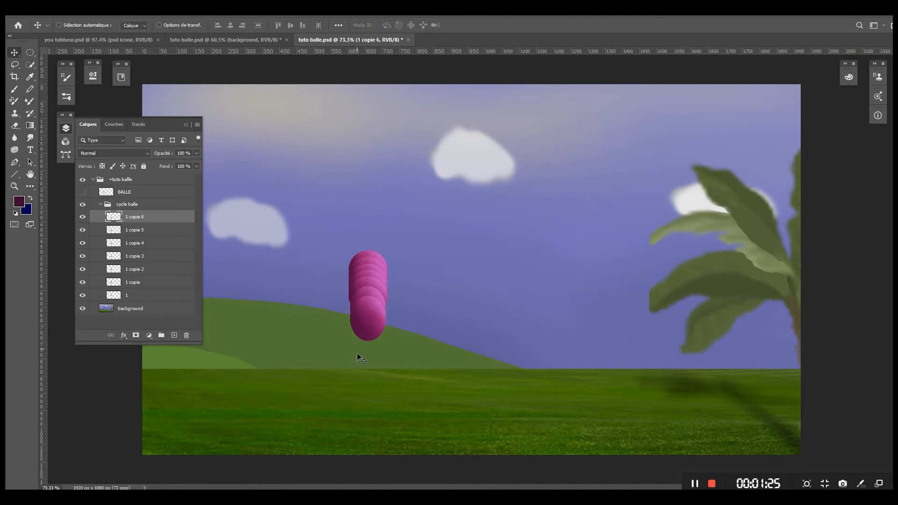
key("ctrl+t")
left_click_drag(352, 323, 379, 348)
key("ctrl+z")
key("ctrl+z")
key("Return")
key("ctrl+t")
left_click_drag(369, 347, 368, 375)
left_click_drag(370, 359, 354, 356)
left_click_drag(378, 355, 370, 386)
key("Return")
Squeeze the lowest ball copy into a thin vertical ellipse over the grass and readjust the copy above it.
key("ctrl+t")
left_click_drag(369, 383, 352, 357)
key("Return")
left_click(356, 368)
key("ctrl+t")
key("Return")
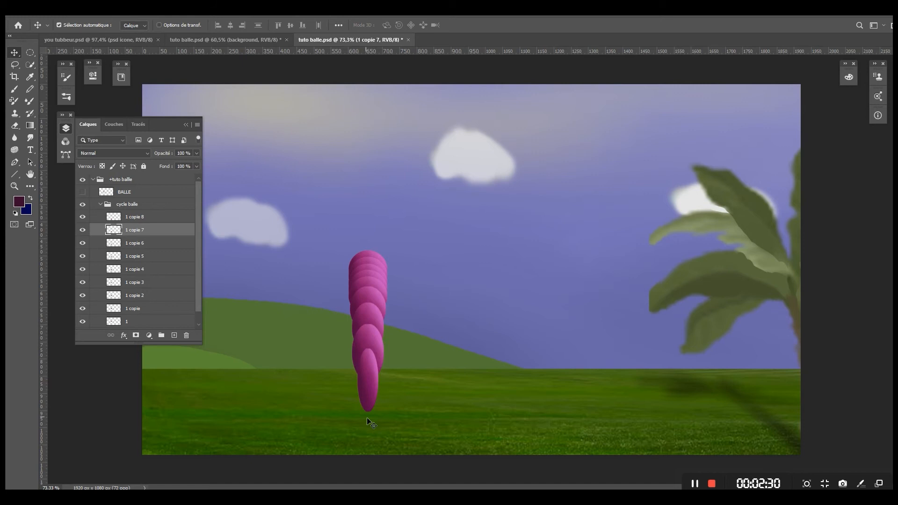
Paint short radiating impact lines beneath the lowest ball on layer 1 copie 8 with the Brush tool.
left_click(358, 382)
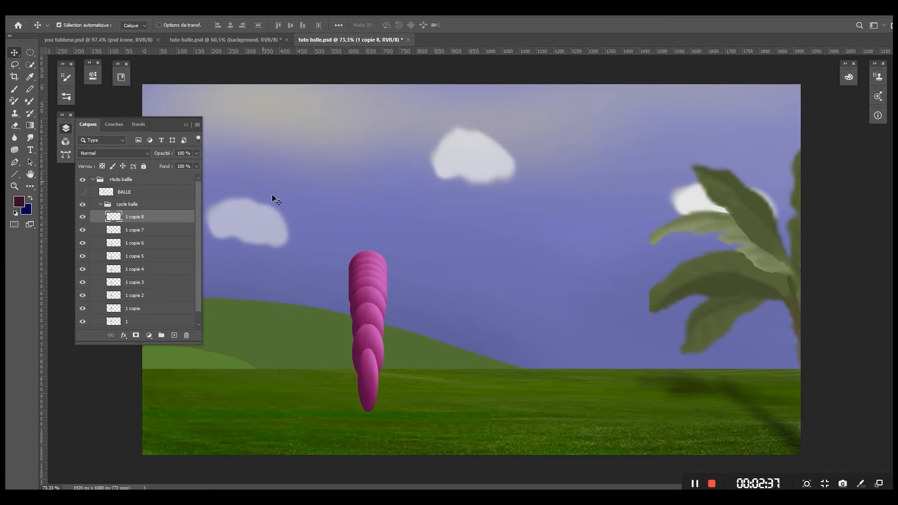
key("b")
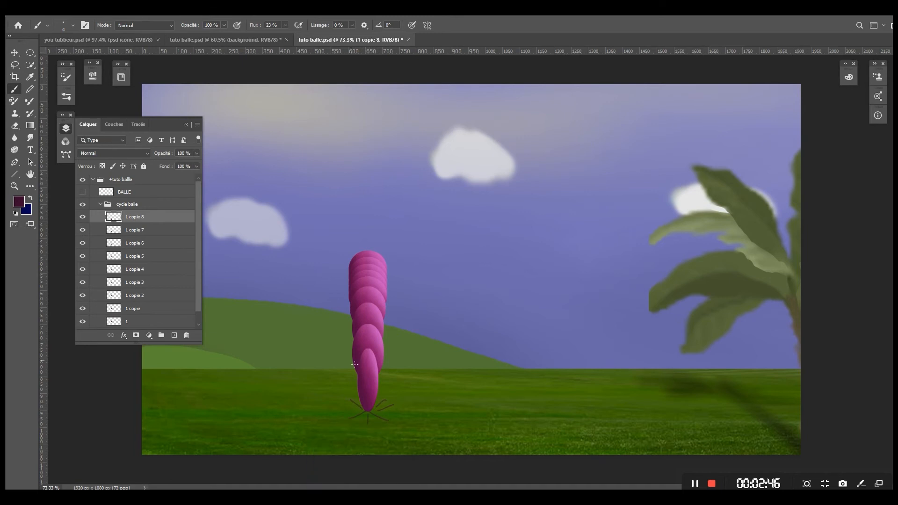
key("v")
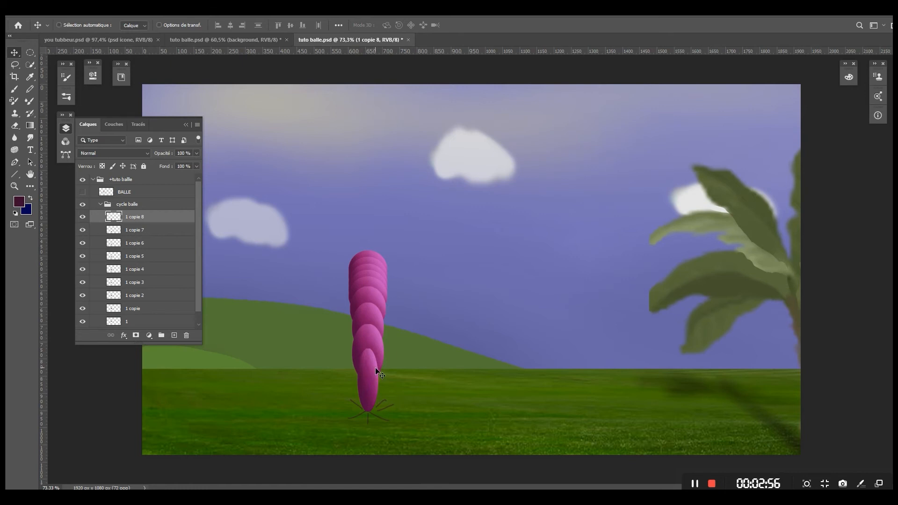
key("ctrl")
key("ctrl+j")
key("ctrl+t")
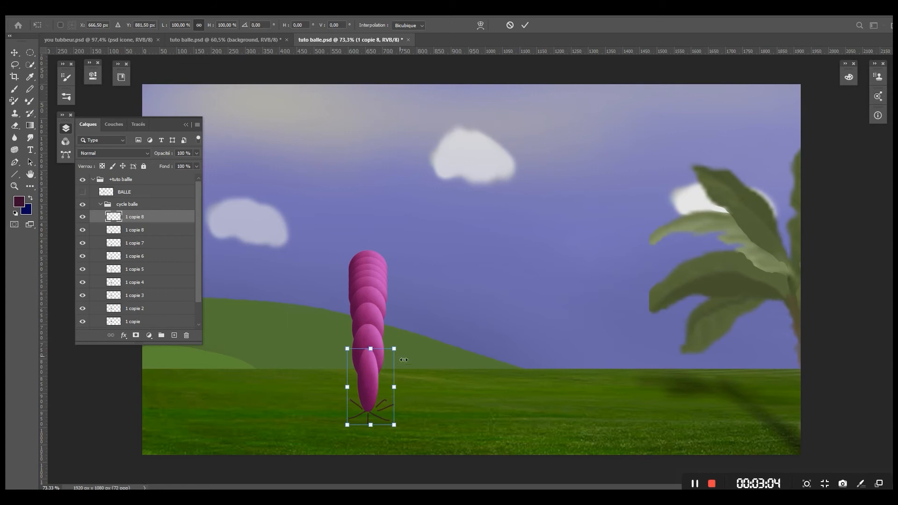
left_click_drag(378, 350, 378, 385)
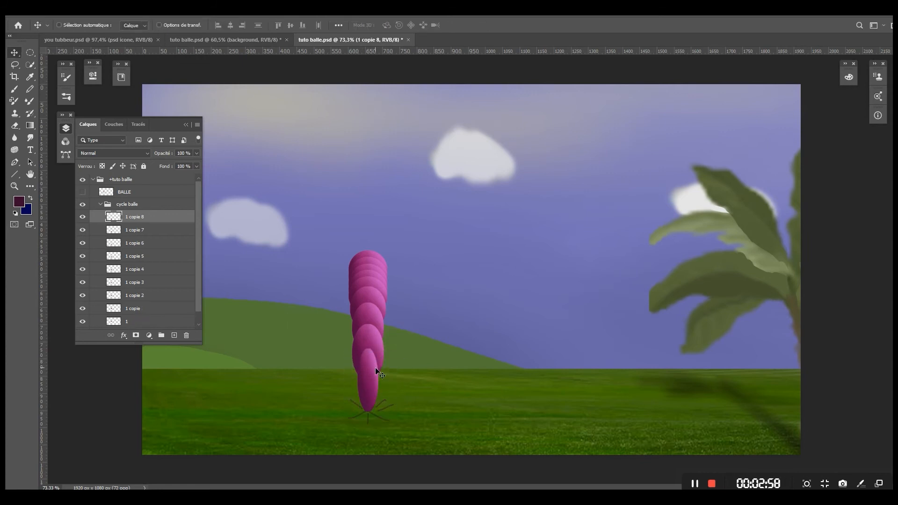
Duplicate the lowest ball layer and squash the copy into a wide ellipse on the ground, about 206% wide and 29% high.
key("ctrl+j")
key("ctrl+t")
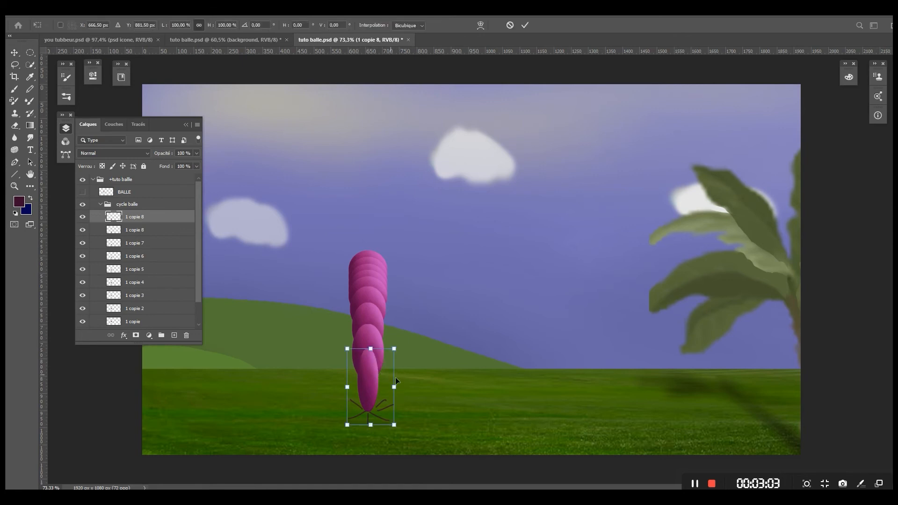
left_click_drag(377, 351, 374, 396)
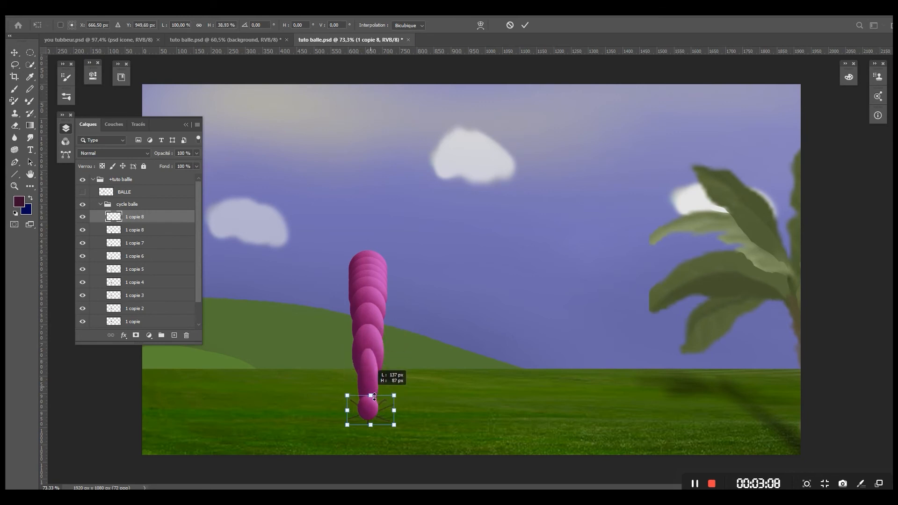
left_click_drag(347, 425, 332, 424)
left_click_drag(402, 420, 433, 422)
left_click_drag(388, 398, 382, 417)
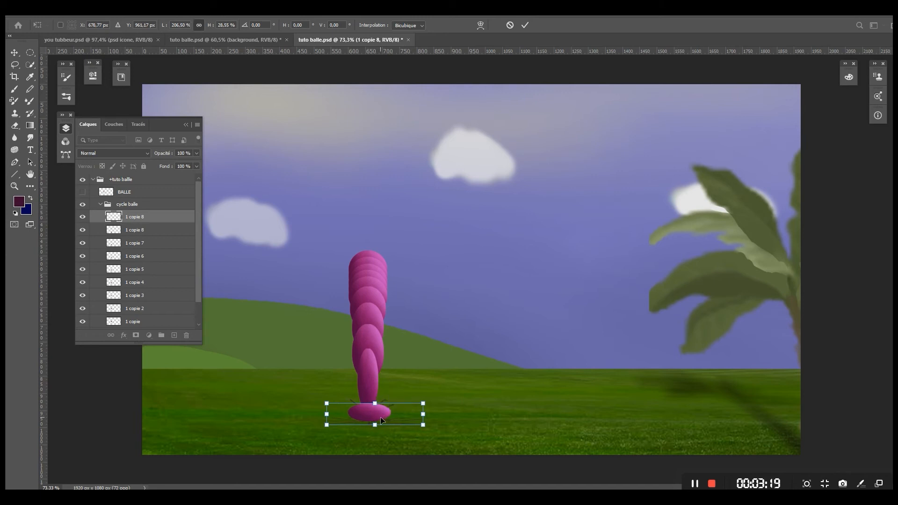
key("Return")
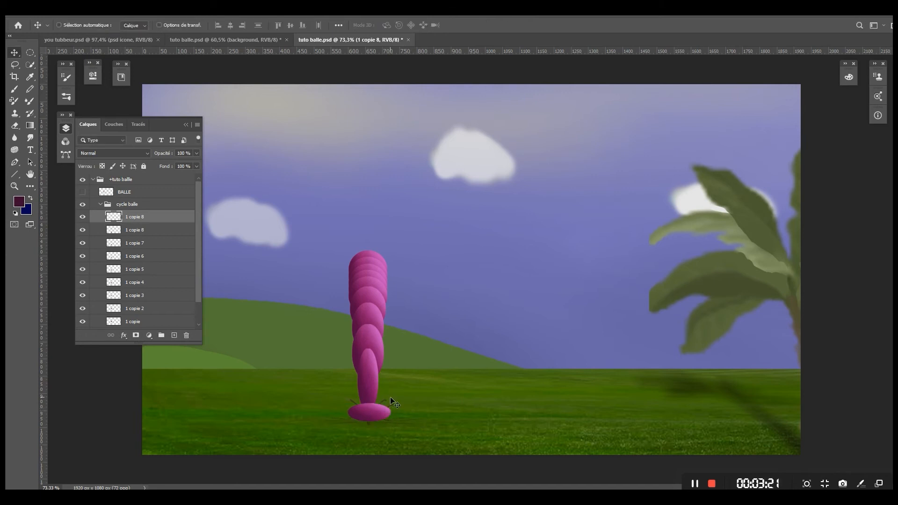
Duplicate the squashed ball, flatten the copy to 50% height and widen it on both sides.
key("ctrl")
key("ctrl+t")
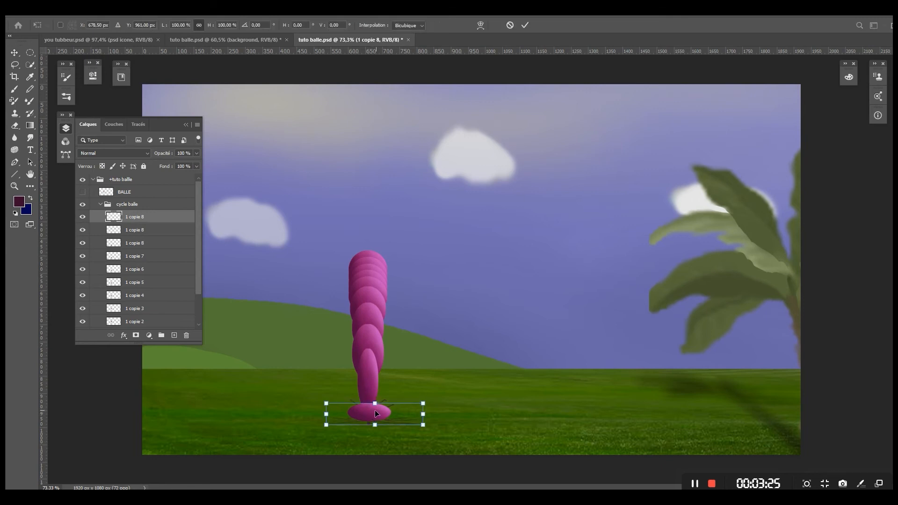
left_click_drag(374, 404, 375, 413)
left_click_drag(325, 427, 313, 427)
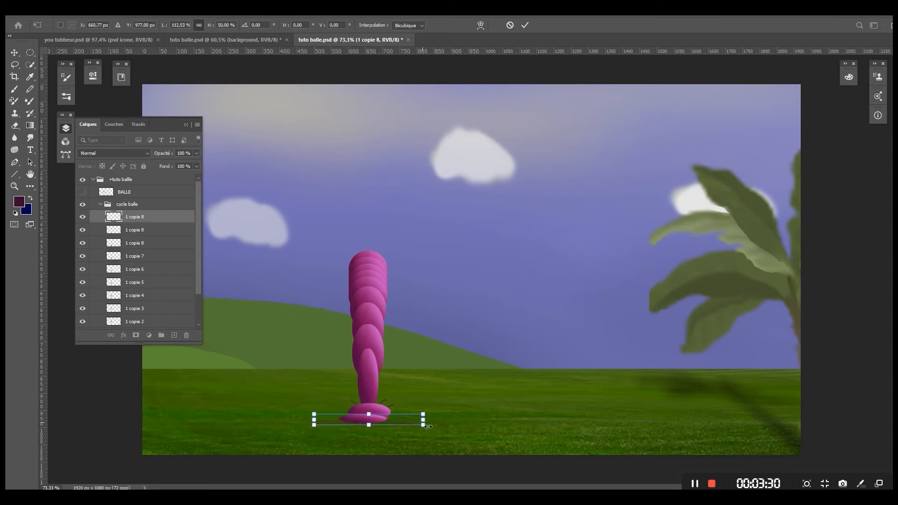
left_click_drag(429, 426, 448, 426)
left_click_drag(313, 419, 308, 419)
key("Return")
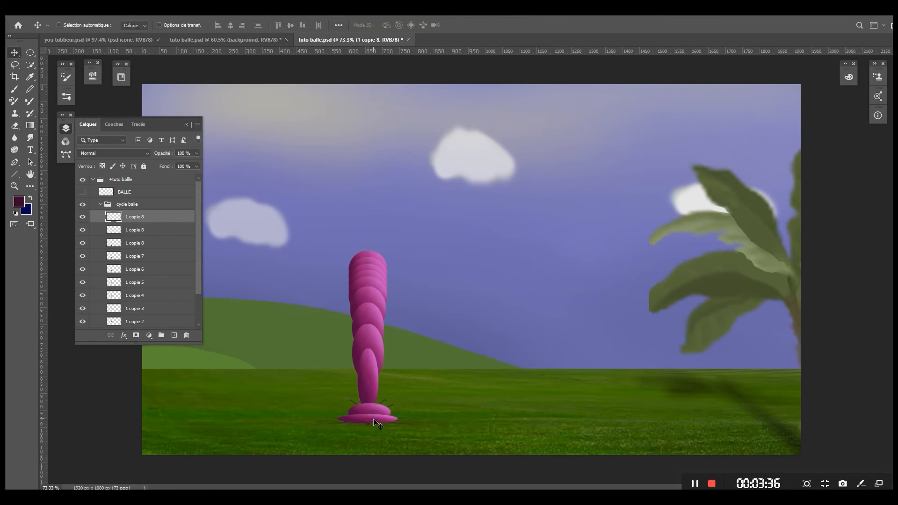
Add another copy of the flattest ball, reduce its height to 50% again and stretch it slightly wider on both sides.
key("ctrl+v")
key("ctrl+z")
key("ctrl+t")
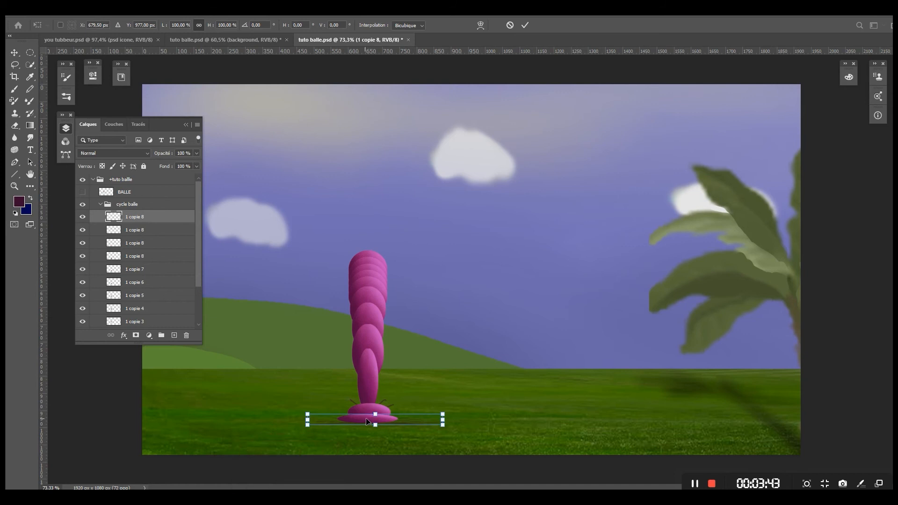
left_click_drag(378, 417, 378, 421)
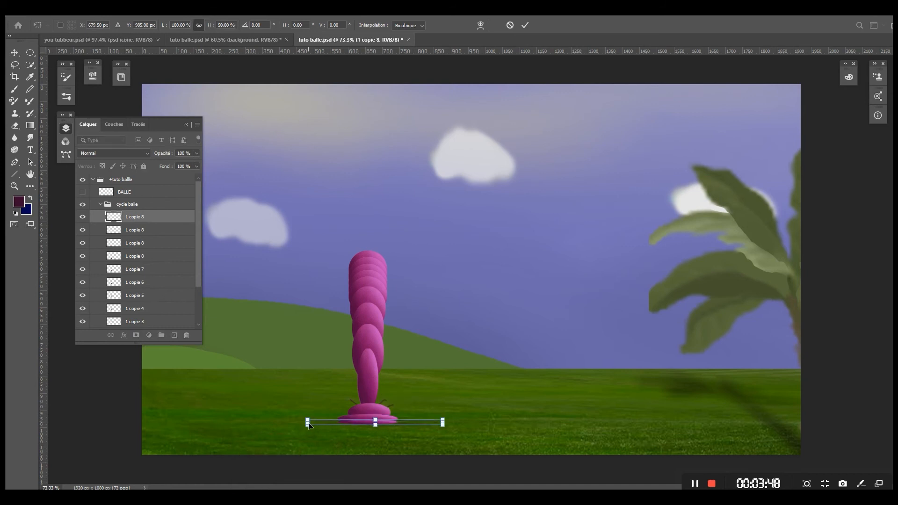
left_click_drag(307, 425, 295, 423)
left_click_drag(448, 427, 458, 424)
key("Return")
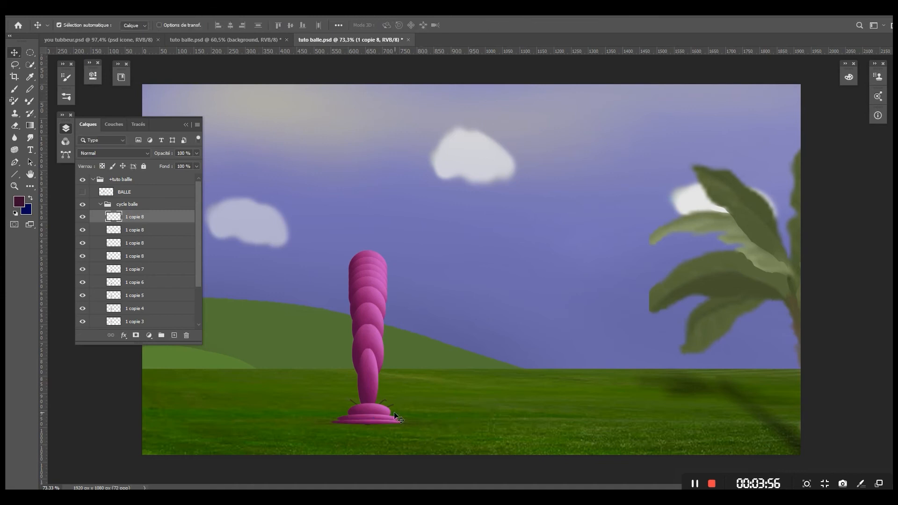
Rename the first four ball copies above layer 1 as 2, 3, 4 and 5 from the lowest layer upward.
scroll(153, 324, "down", 2)
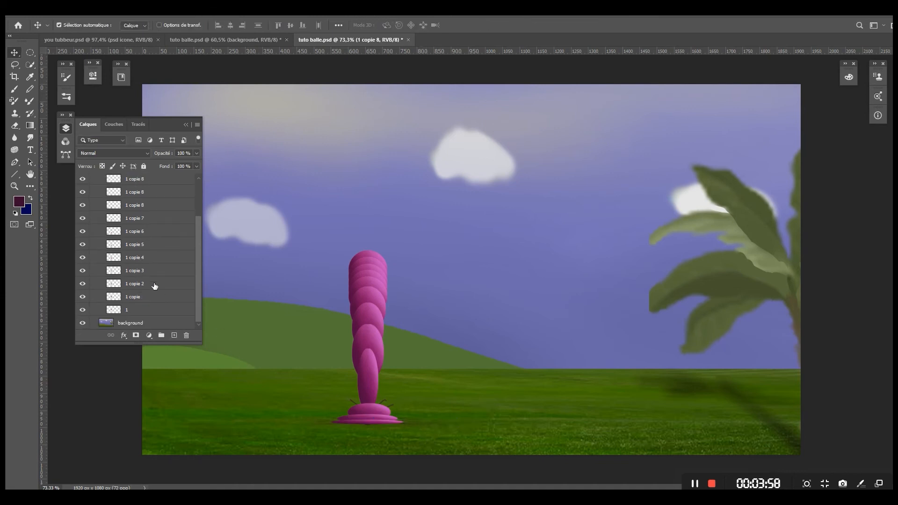
scroll(140, 225, "up", 3)
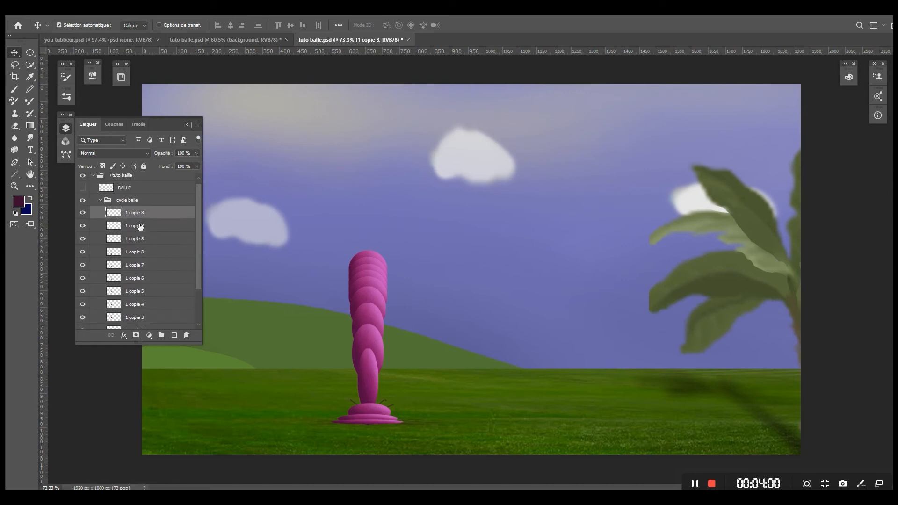
scroll(143, 309, "down", 3)
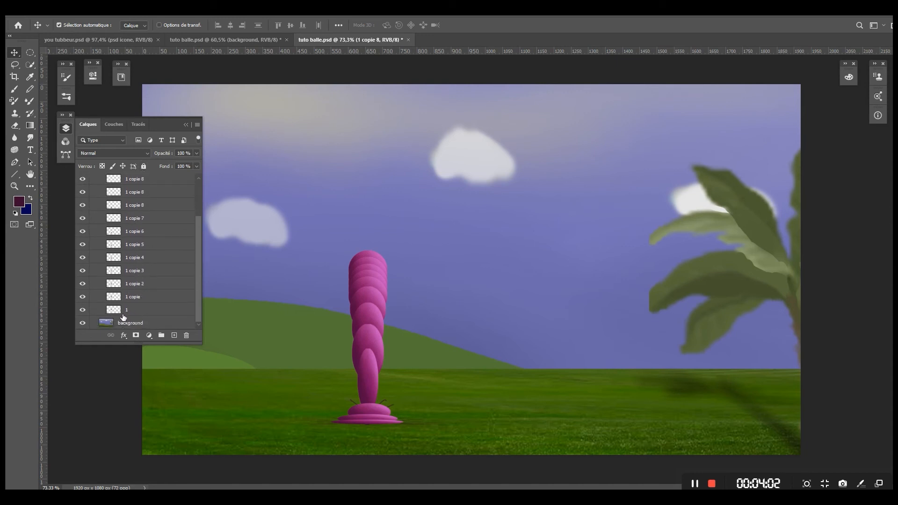
double_click(137, 302)
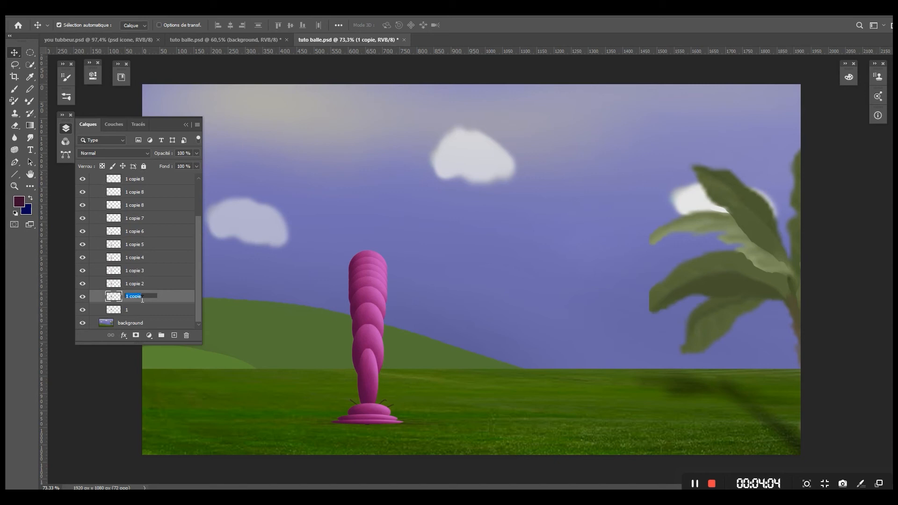
type("2")
key("Return")
double_click(145, 286)
type("3")
key("Return")
double_click(136, 270)
type("4")
key("Return")
double_click(135, 262)
type("4")
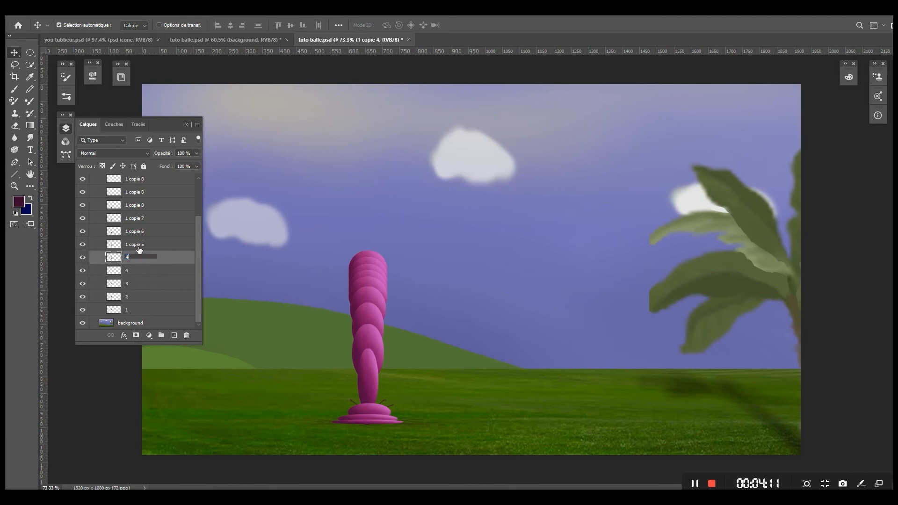
key("BackSpace")
type("5")
Rename the next five ball copies above layer 5 as 6, 7, 8, 9 and 10 from the lowest upward.
double_click(135, 244)
type("6")
double_click(134, 231)
type("7")
double_click(134, 217)
type("8")
double_click(135, 204)
type("9")
double_click(134, 191)
type("10")
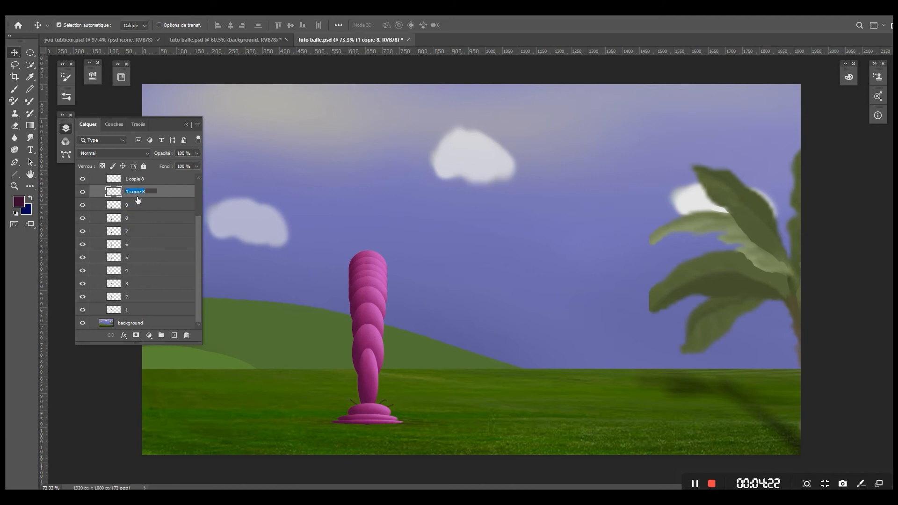
Rename the two remaining ball copies at the top of the cycle balle group as 11 and 12.
double_click(135, 180)
type("11")
key("Return")
scroll(150, 220, "up", 2)
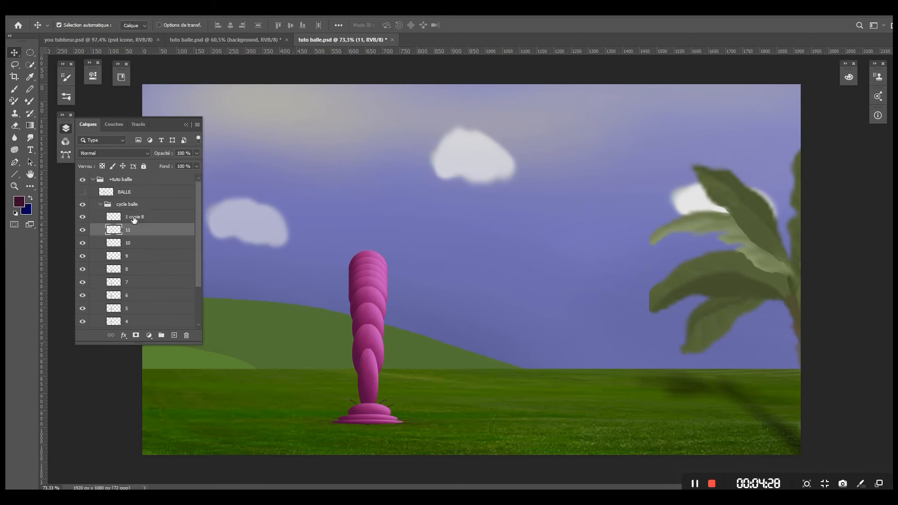
double_click(133, 216)
type("12")
left_click(143, 229)
Switch to Character Animator to check the updated ball scene and reopen the puppet's artwork in Photoshop.
left_click(210, 496)
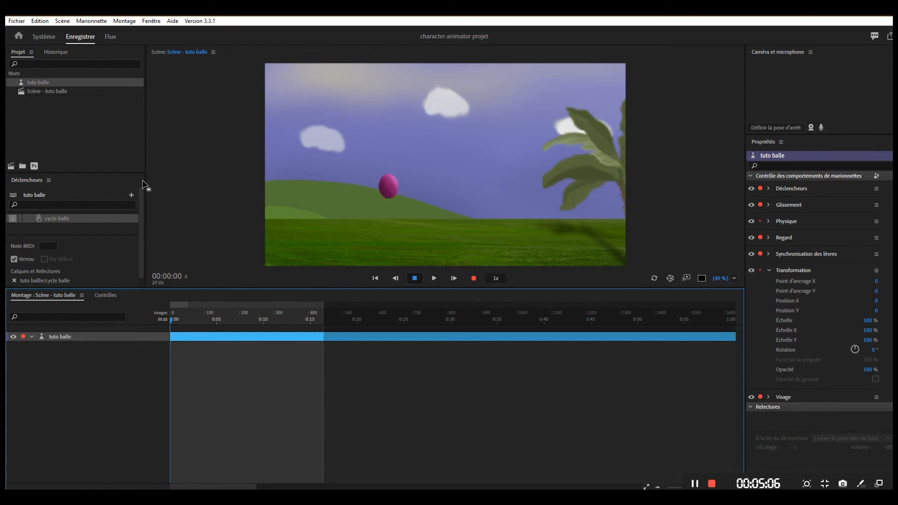
left_click(35, 162)
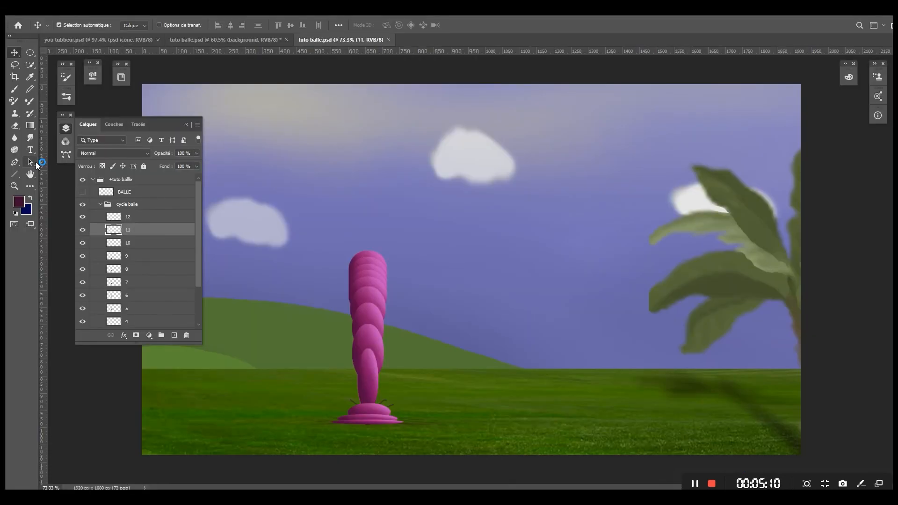
Duplicate ball layer 1, place the copy beneath it in the cycle balle group, rename it 0 and save the document.
scroll(144, 312, "down", 3)
left_click(147, 311)
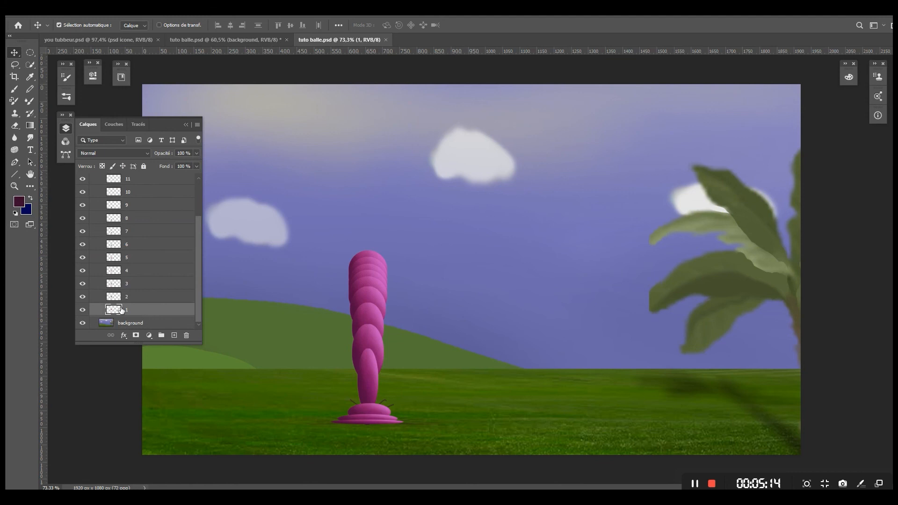
key("ctrl")
key("ctrl+j")
scroll(126, 280, "down", 1)
left_click_drag(119, 303, 116, 315)
double_click(127, 310)
type("0")
key("ctrl+s")
Check the scene in Character Animator, return to Photoshop and save the document with the lowest layer 0 selected.
left_click(209, 495)
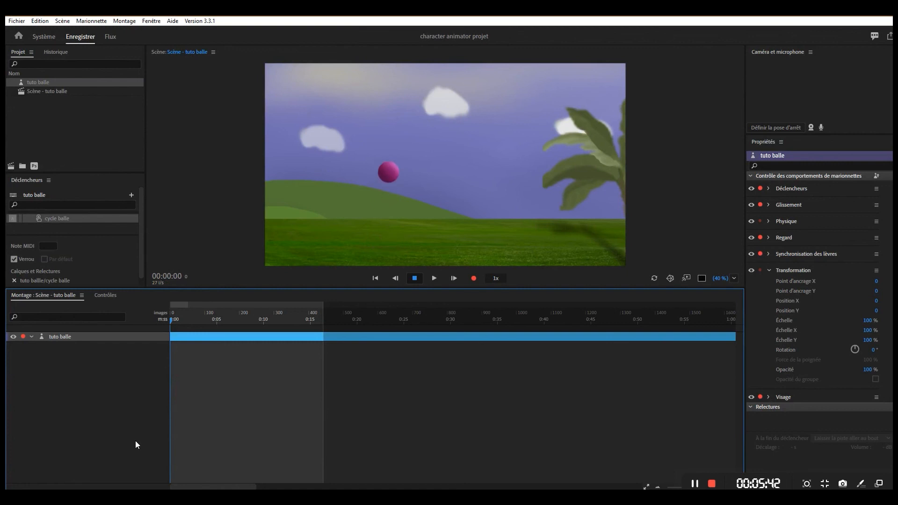
key("alt+Tab")
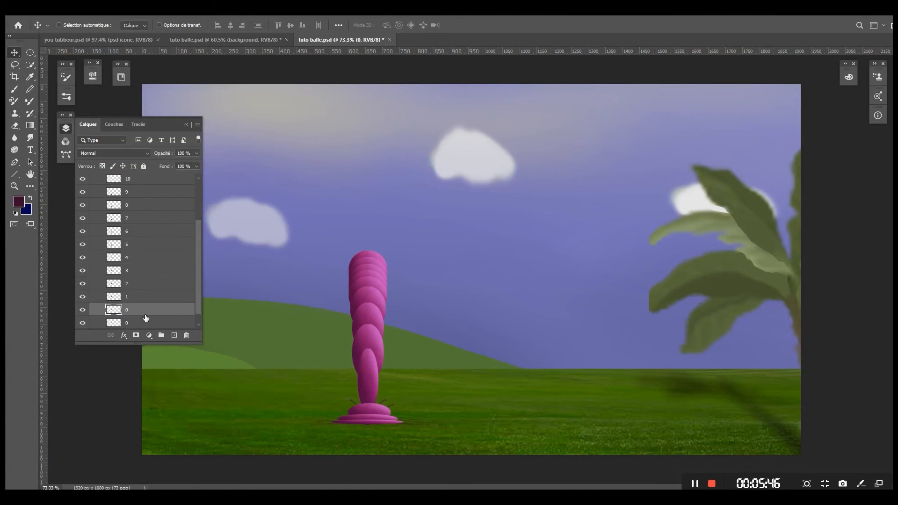
scroll(142, 316, "down", 1)
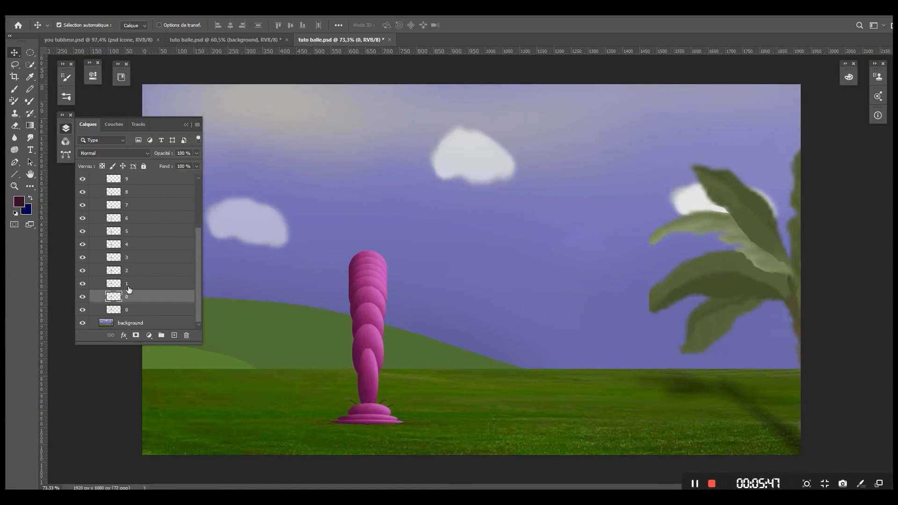
left_click(132, 311)
key("ctrl+s")
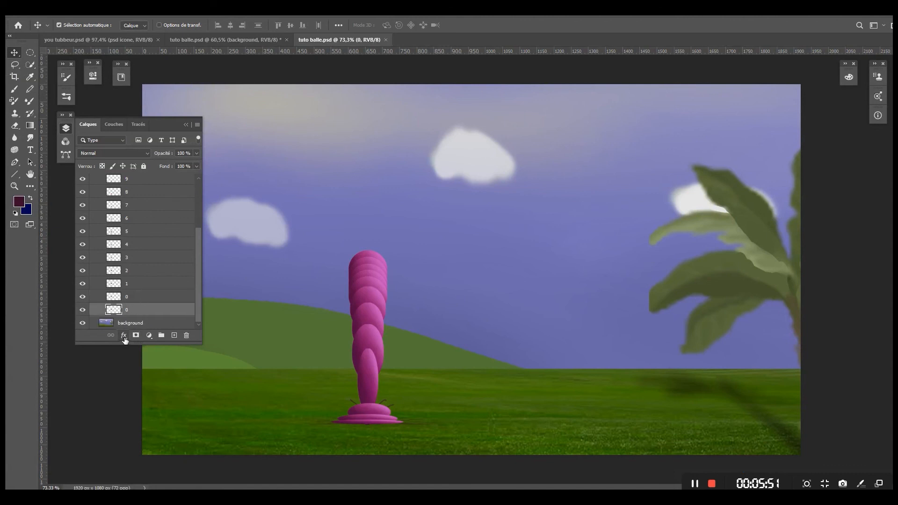
Switch to Character Animator and play the scene for a few seconds to check the ball cycle.
key("alt+Tab")
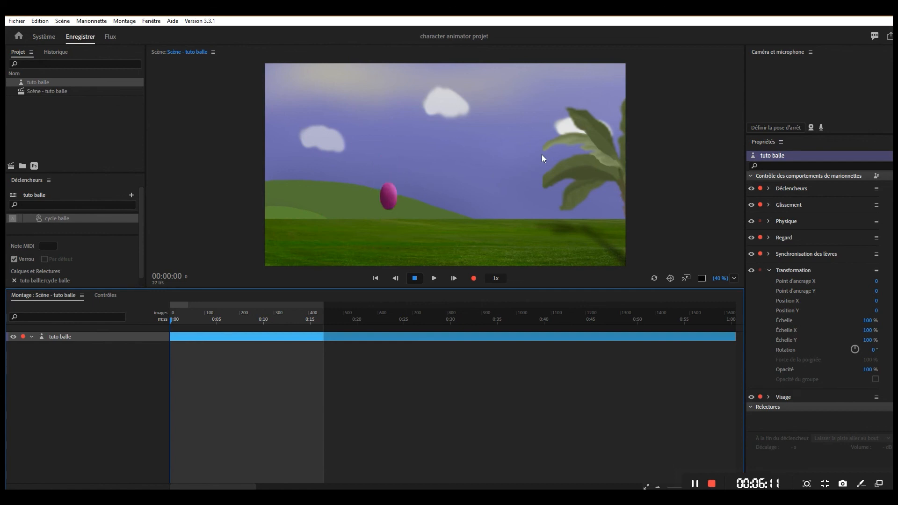
key("space")
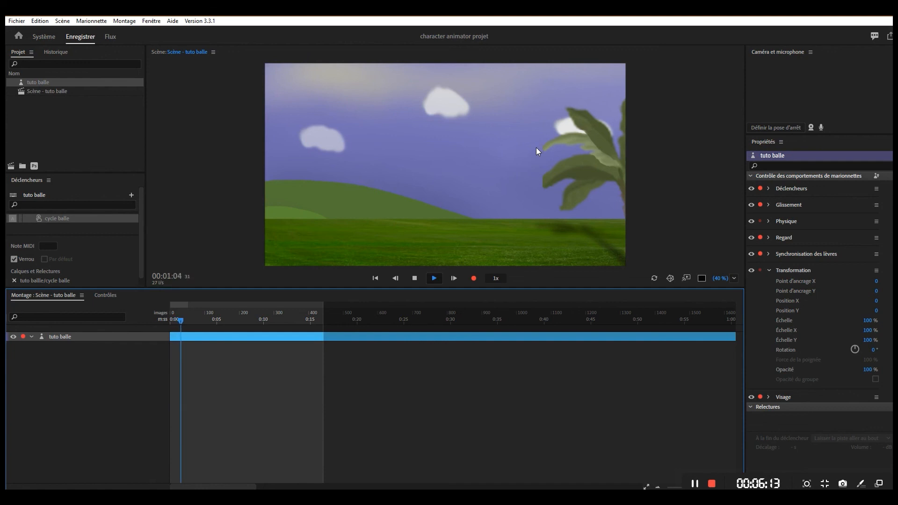
key("space")
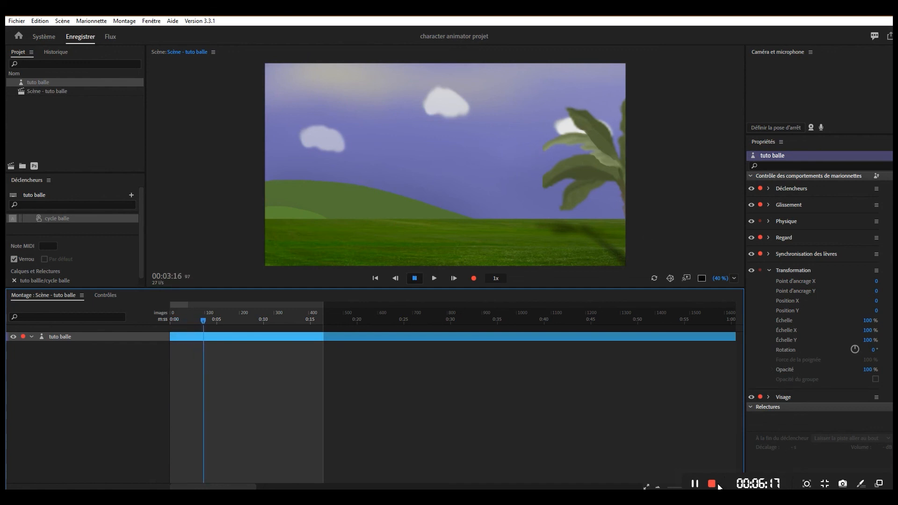